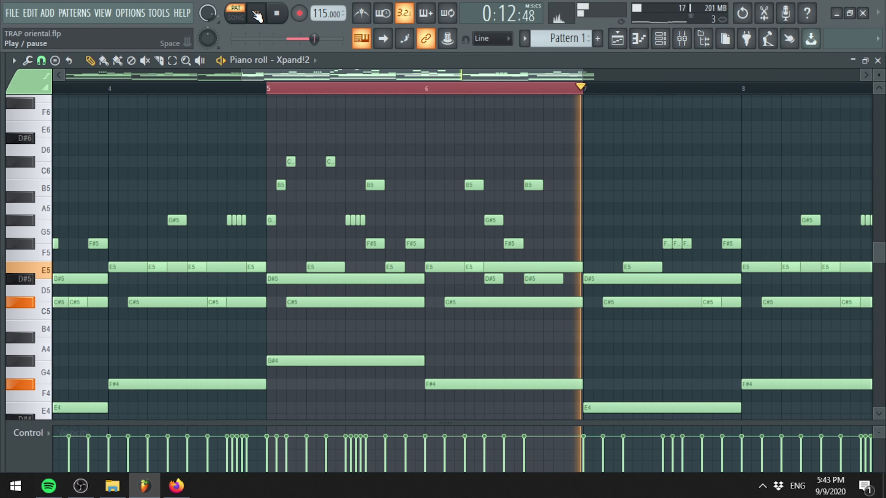
- Loop bars 6 and 7 in playback and add a B5 note followed by a G#5 note in the first half of bar 7
{"action": "key", "text": "space"}
{"action": "scroll", "coordinate": [583, 182], "scroll_direction": "up", "scroll_amount": 2}
{"action": "scroll", "coordinate": [395, 123], "scroll_direction": "down", "scroll_amount": 1}
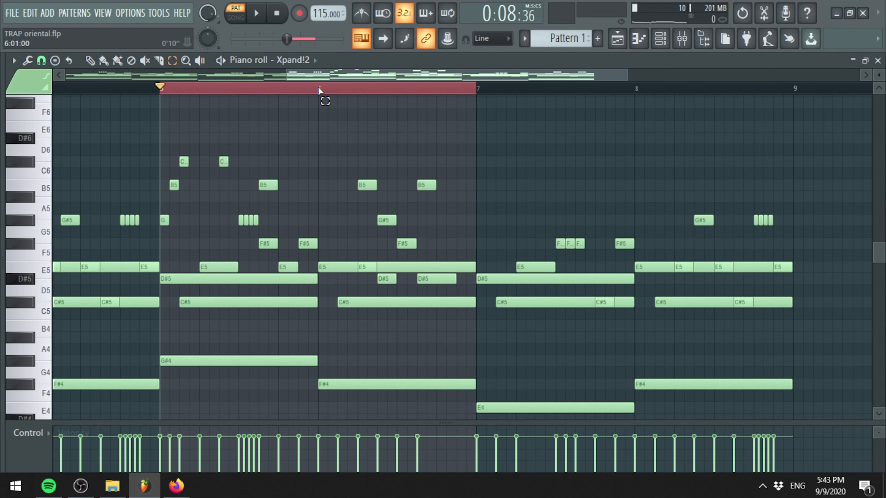
{"action": "left_click_drag", "start_coordinate": [318, 87], "coordinate": [608, 242]}
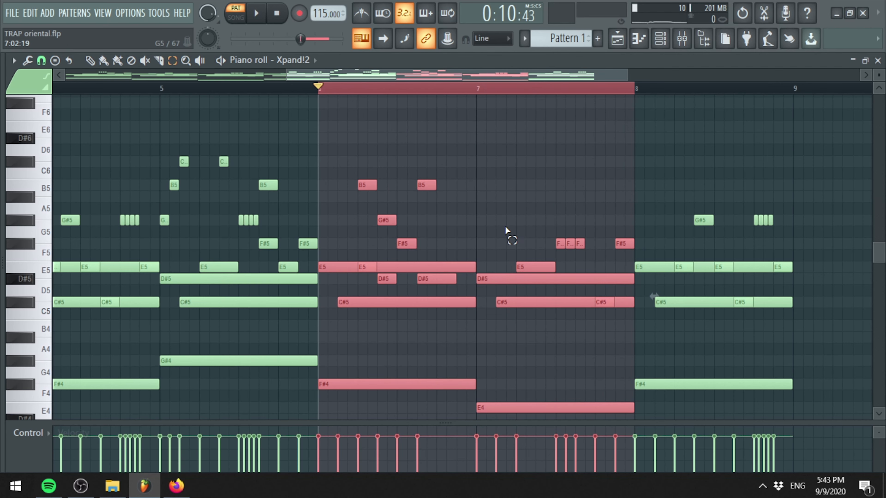
{"action": "key", "text": "space"}
{"action": "scroll", "coordinate": [638, 192], "scroll_direction": "up", "scroll_amount": 2}
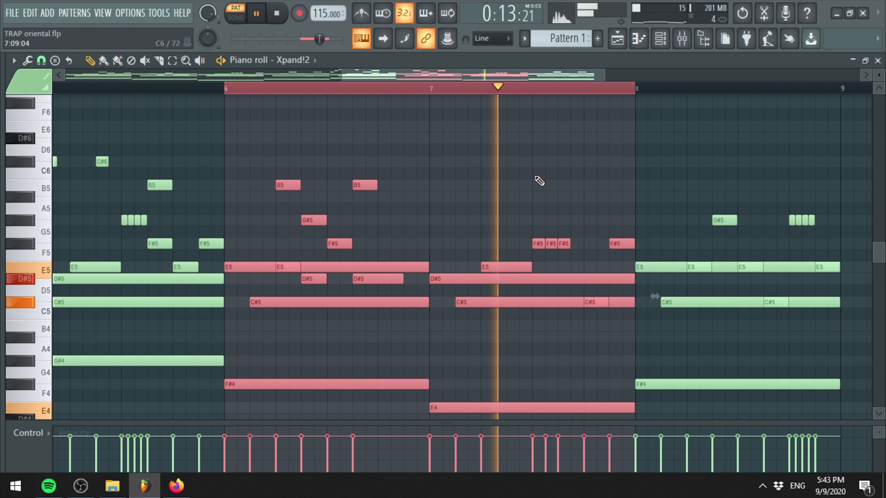
{"action": "left_click", "coordinate": [481, 193]}
{"action": "mouse_move", "coordinate": [481, 191]}
{"action": "left_mouse_down"}
{"action": "mouse_move", "coordinate": [485, 227]}
{"action": "mouse_move", "coordinate": [475, 179]}
{"action": "mouse_move", "coordinate": [487, 185]}
{"action": "left_mouse_up"}
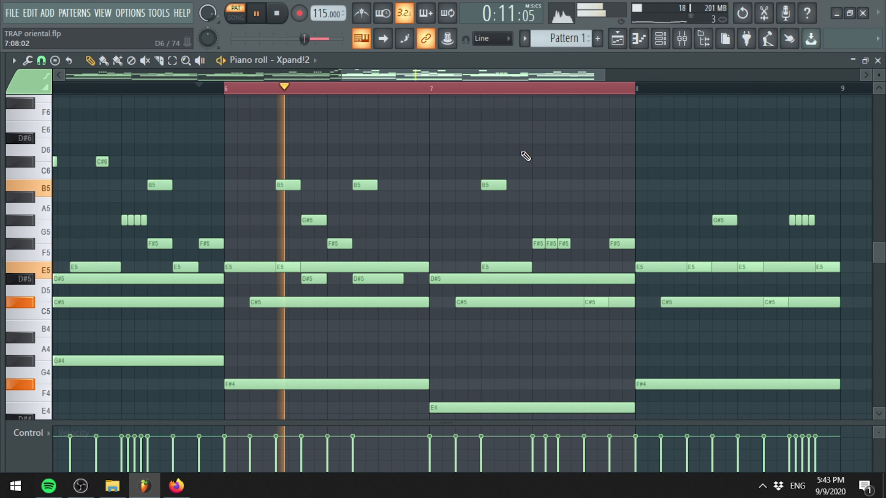
{"action": "left_click_drag", "start_coordinate": [546, 196], "coordinate": [530, 228]}
{"action": "left_click", "coordinate": [454, 87]}
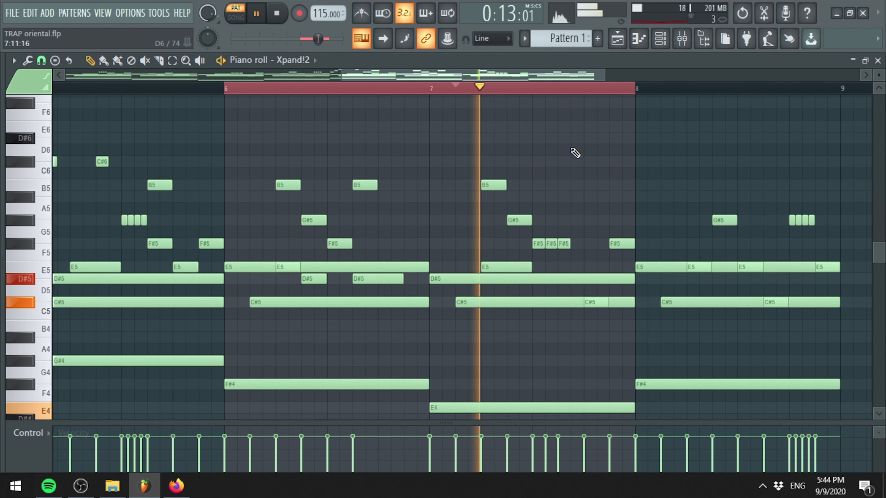
- Add two short C#6 notes, a short B5 and a G#5 to the melody in the second half of bar 7
{"action": "left_click", "coordinate": [537, 171]}
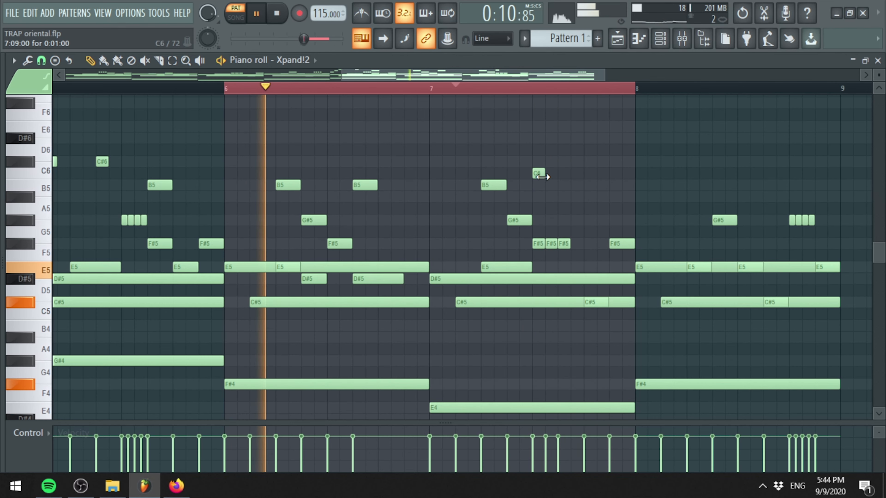
{"action": "left_click_drag", "start_coordinate": [537, 173], "coordinate": [564, 185]}
{"action": "left_click", "coordinate": [563, 173]}
{"action": "left_click", "coordinate": [593, 185]}
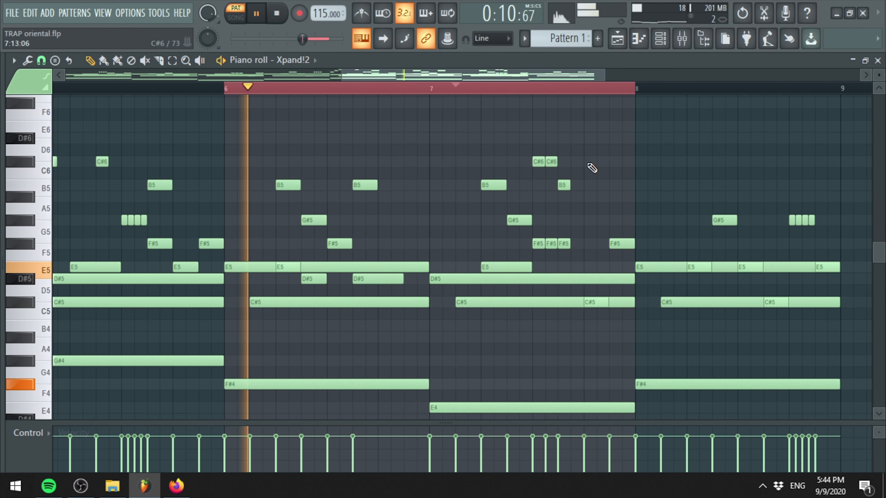
{"action": "left_click_drag", "start_coordinate": [594, 194], "coordinate": [593, 228]}
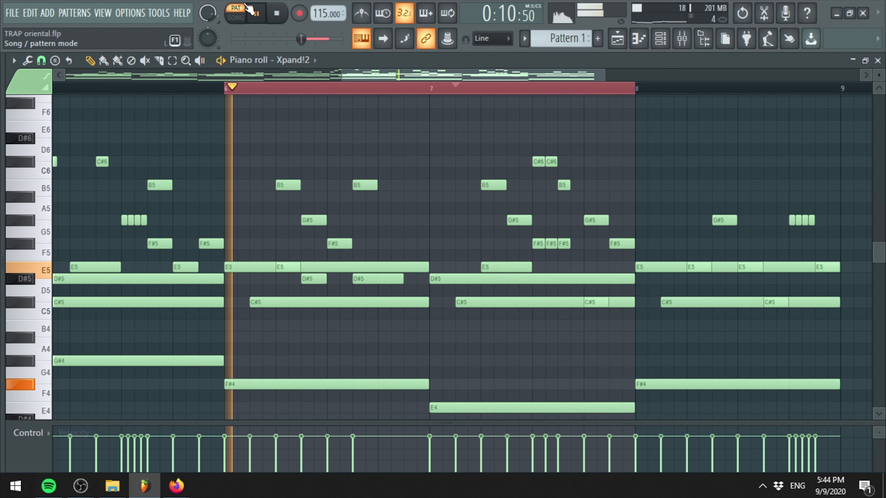
- Play back bars 6 and 7 to check the new melody notes
{"action": "scroll", "coordinate": [597, 205], "scroll_direction": "up", "scroll_amount": 4, "text": "ctrl"}
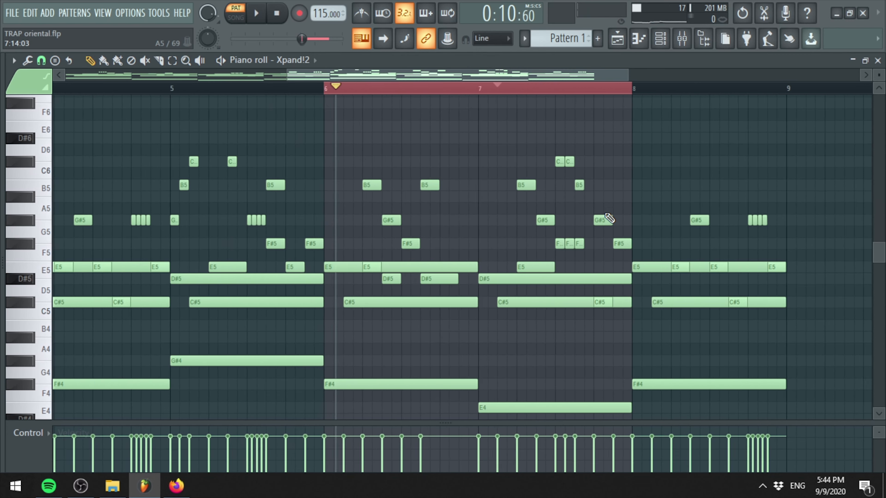
{"action": "scroll", "coordinate": [518, 177], "scroll_direction": "down", "scroll_amount": 2, "text": "ctrl"}
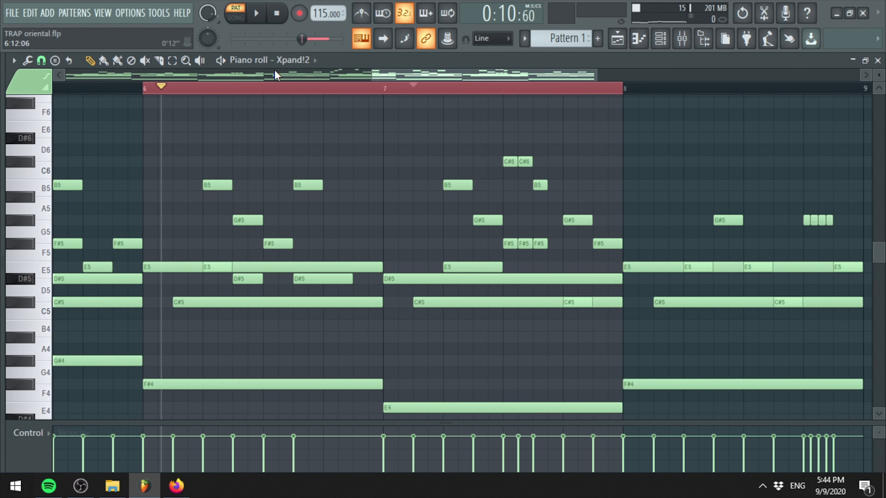
{"action": "left_click", "coordinate": [264, 16]}
{"action": "scroll", "coordinate": [393, 194], "scroll_direction": "down", "scroll_amount": 2, "text": "ctrl"}
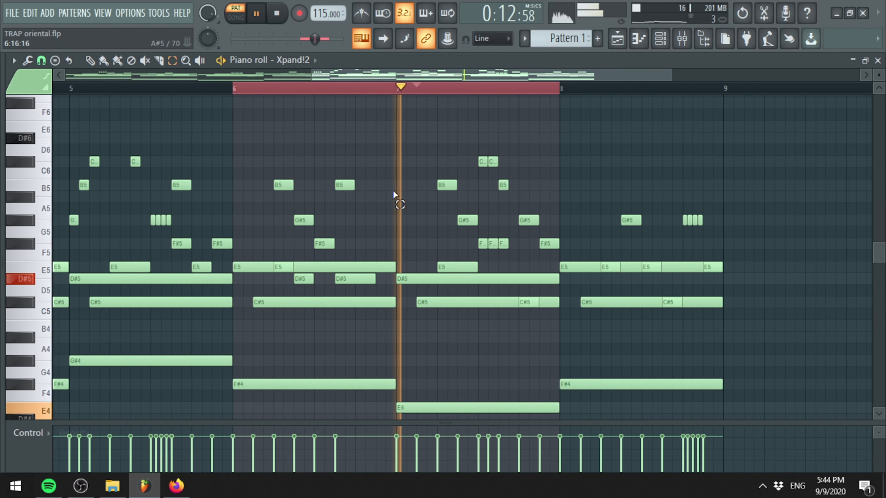
{"action": "scroll", "coordinate": [393, 194], "scroll_direction": "down", "scroll_amount": 1, "text": "ctrl"}
{"action": "left_click", "coordinate": [260, 19]}
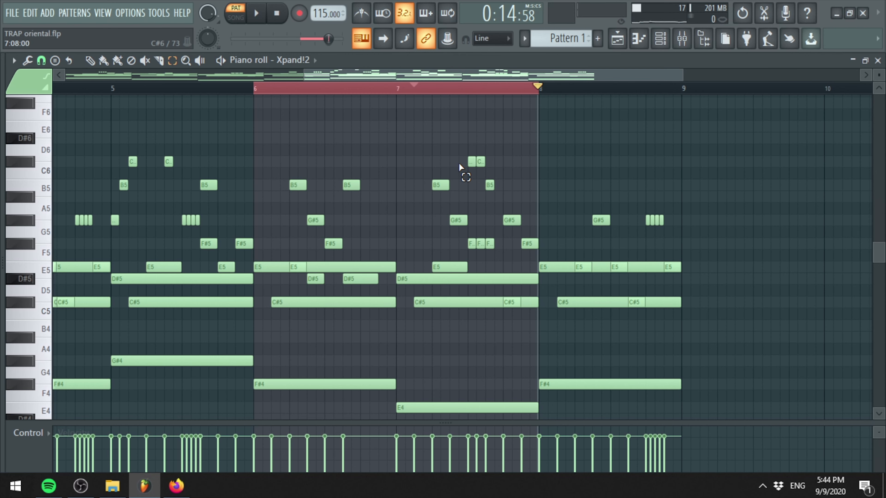
- Loop bars 7 and 8 in playback and add a C#6 note followed by a D#6 note at the start of bar 8
{"action": "left_click_drag", "start_coordinate": [395, 87], "coordinate": [538, 87]}
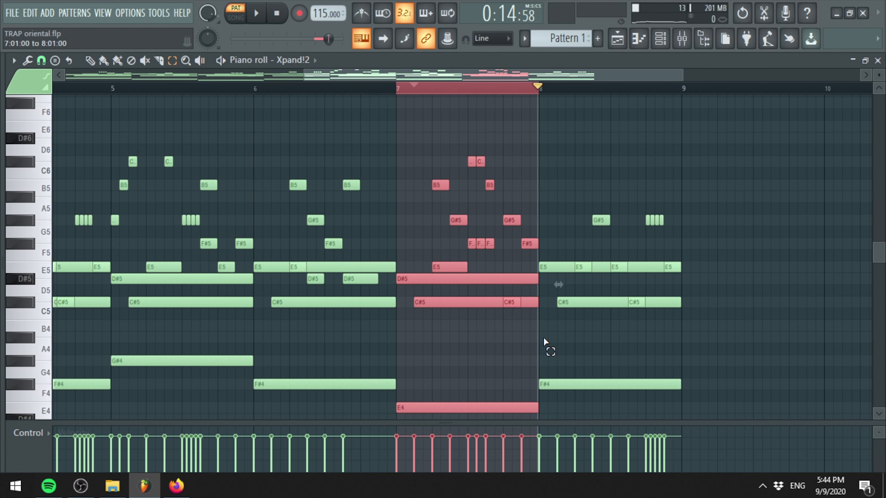
{"action": "left_click_drag", "start_coordinate": [542, 336], "coordinate": [668, 337]}
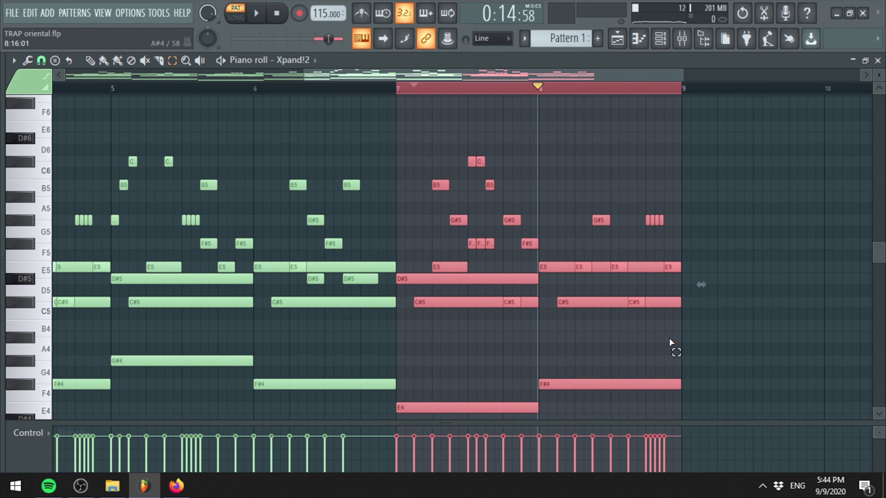
{"action": "scroll", "coordinate": [584, 226], "scroll_direction": "up", "scroll_amount": 1, "text": "ctrl"}
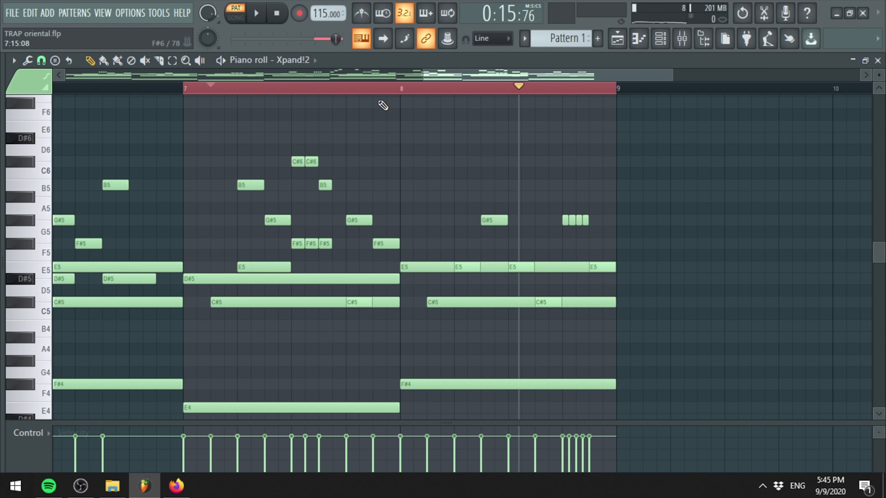
{"action": "key", "text": "space"}
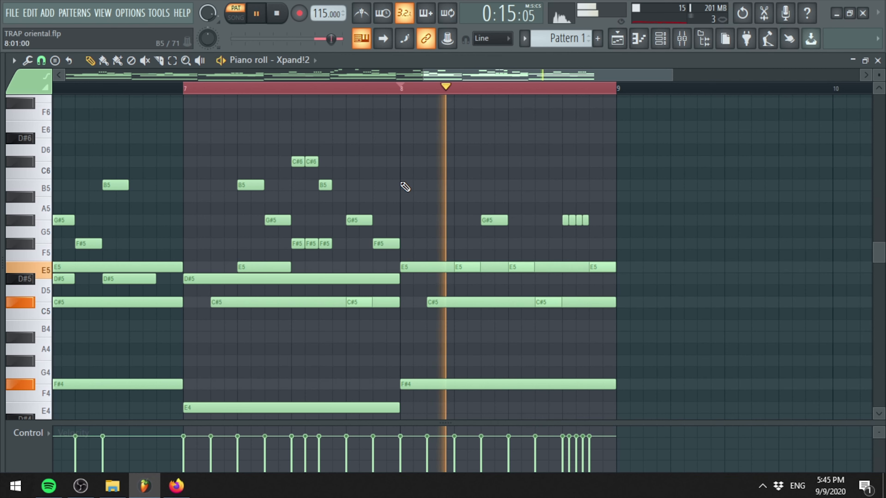
{"action": "left_click_drag", "start_coordinate": [412, 184], "coordinate": [414, 160]}
{"action": "left_click", "coordinate": [440, 162]}
{"action": "left_click_drag", "start_coordinate": [438, 162], "coordinate": [440, 138]}
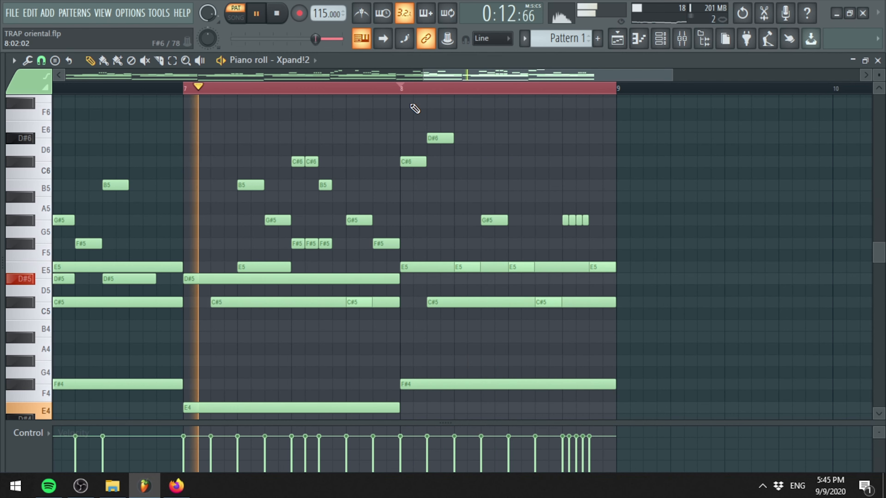
- Continue the bar 8 melody after the D#6 with a G#5 note followed by F#5, replacing the existing G#5
{"action": "left_click_drag", "start_coordinate": [476, 162], "coordinate": [506, 244]}
{"action": "left_click", "coordinate": [495, 187]}
{"action": "right_click", "coordinate": [469, 174]}
{"action": "right_click", "coordinate": [499, 188]}
- Add an E6 note at the middle of bar 8, followed directly by an F#6 note
{"action": "left_click", "coordinate": [509, 162]}
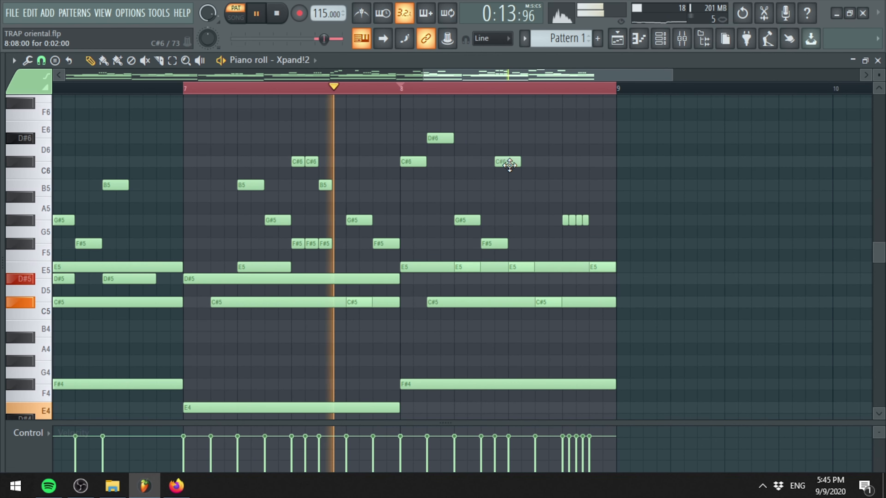
{"action": "left_click_drag", "start_coordinate": [510, 164], "coordinate": [561, 115]}
{"action": "left_click", "coordinate": [561, 127]}
{"action": "left_click", "coordinate": [491, 93]}
{"action": "scroll", "coordinate": [523, 133], "scroll_direction": "up", "scroll_amount": 3}
{"action": "left_click", "coordinate": [545, 172]}
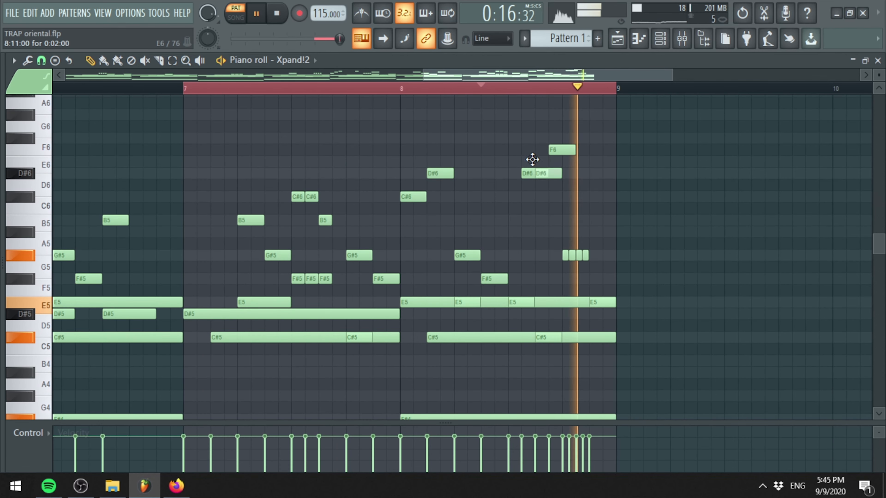
{"action": "mouse_move", "coordinate": [533, 173]}
{"action": "left_mouse_down"}
{"action": "mouse_move", "coordinate": [537, 149]}
{"action": "mouse_move", "coordinate": [537, 162]}
{"action": "mouse_move", "coordinate": [562, 138]}
{"action": "mouse_move", "coordinate": [522, 161]}
{"action": "left_mouse_up"}
{"action": "left_click_drag", "start_coordinate": [562, 137], "coordinate": [548, 138]}
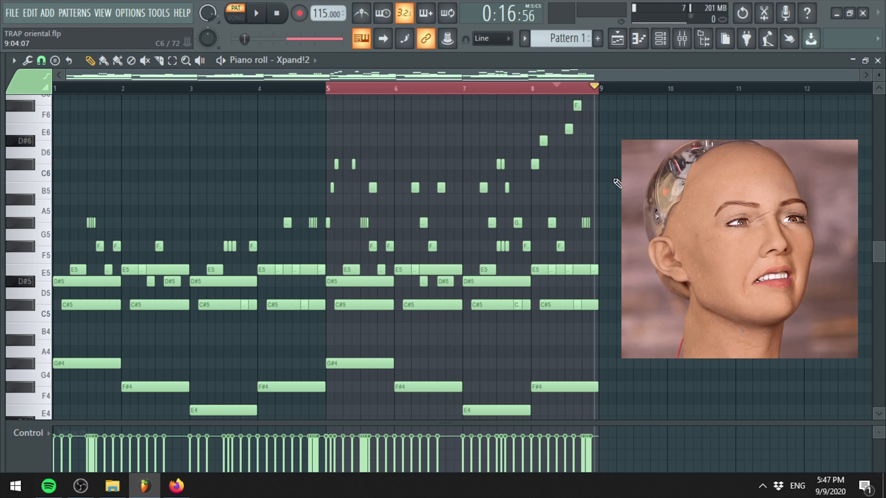
- Select all notes in the pattern and play the full eight-bar melody from the start
{"action": "key", "text": "ctrl+a"}
{"action": "scroll", "coordinate": [380, 175], "scroll_direction": "up", "scroll_amount": 1}
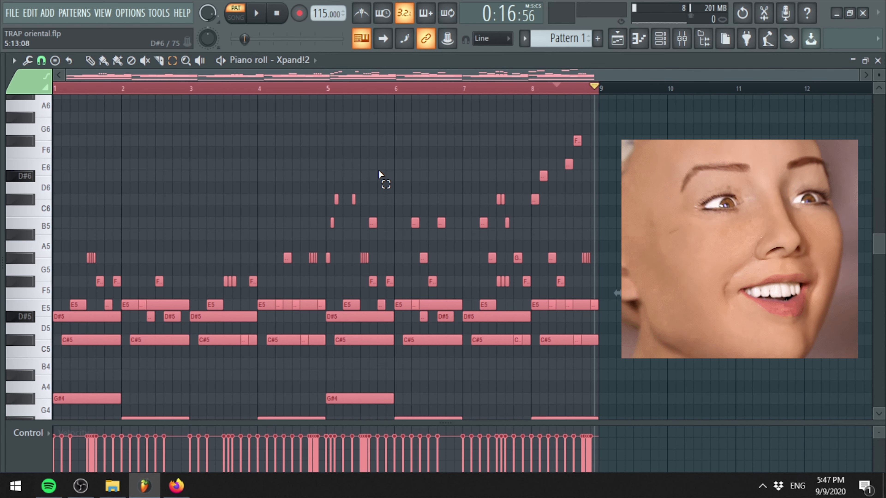
{"action": "key", "text": "space"}
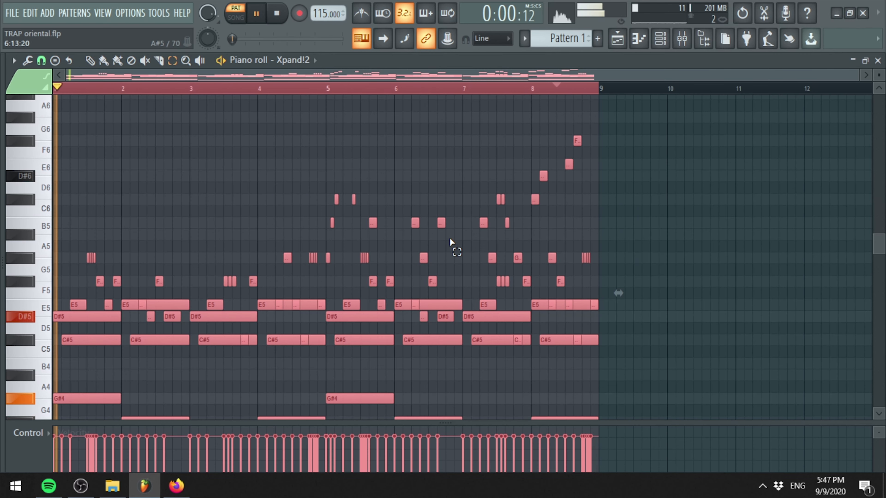
{"action": "scroll", "coordinate": [460, 217], "scroll_direction": "down", "scroll_amount": 2}
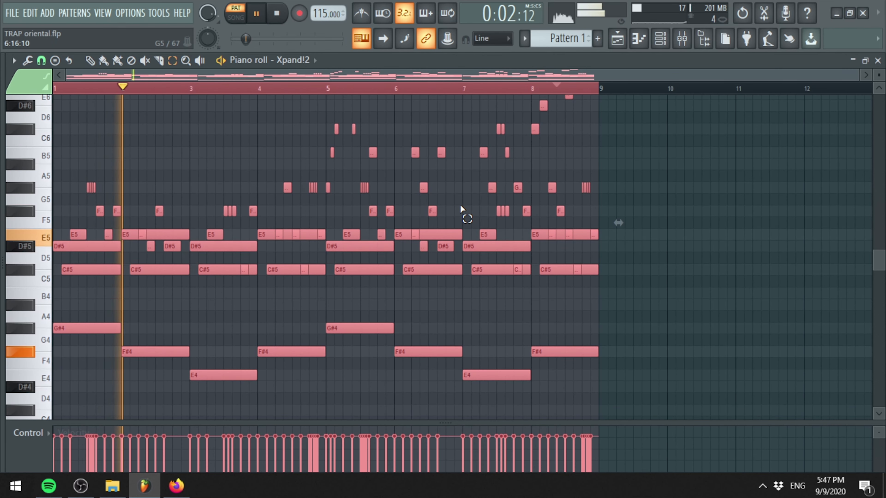
{"action": "scroll", "coordinate": [460, 209], "scroll_direction": "up", "scroll_amount": 1}
{"action": "key", "text": "space"}
{"action": "key", "text": "space"}
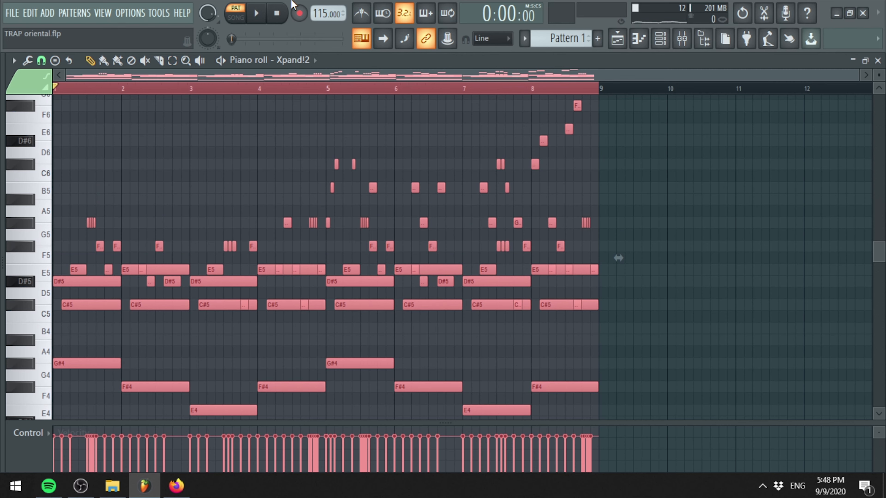
- Strum the selected notes with a start time strength of 0:05 and listen to the pattern
{"action": "key", "text": "alt+s"}
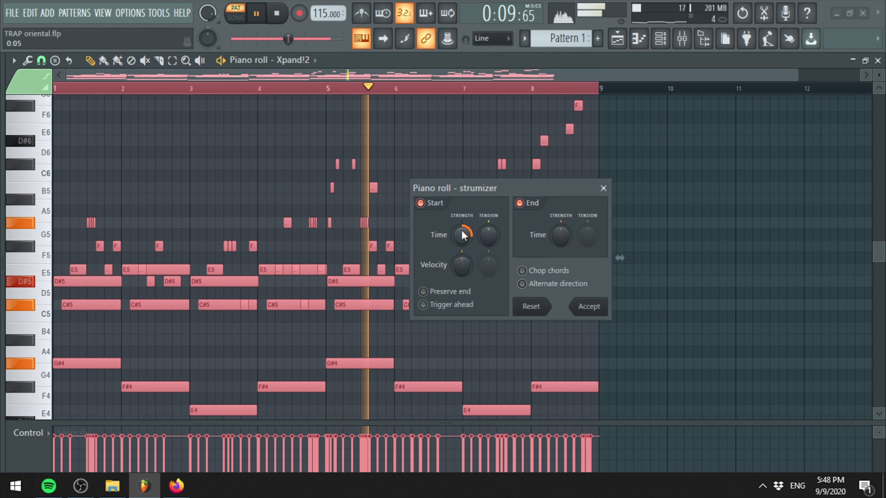
{"action": "left_click", "coordinate": [592, 316]}
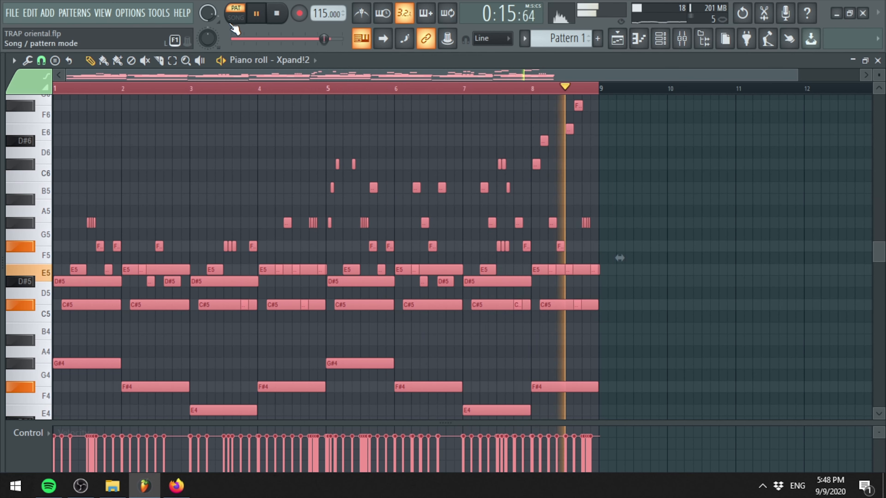
{"action": "left_click", "coordinate": [256, 14]}
- Enlarge the velocity lane and randomize the selected notes' velocity and release levels, with release at 17%
{"action": "left_click_drag", "start_coordinate": [385, 422], "coordinate": [378, 357]}
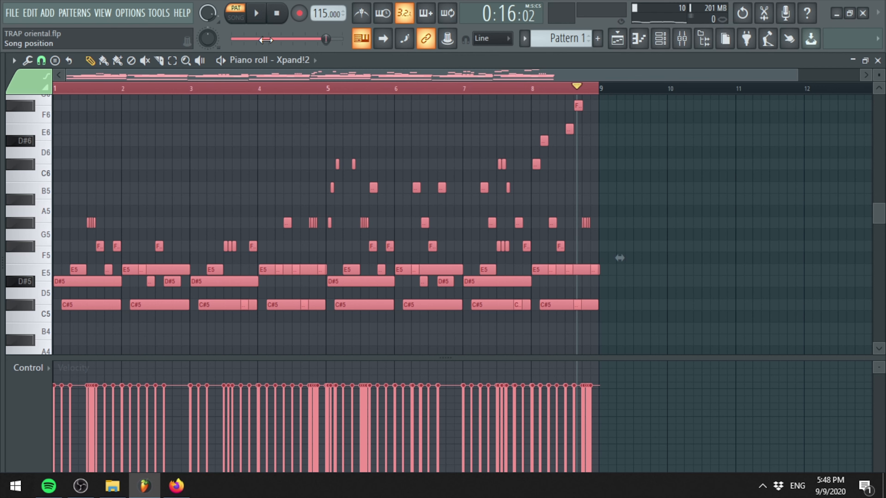
{"action": "left_click", "coordinate": [261, 19]}
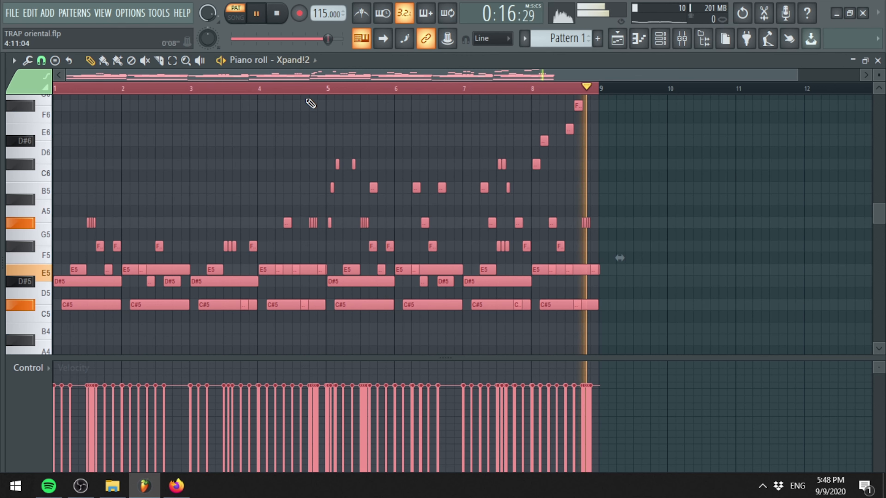
{"action": "key", "text": "alt+r"}
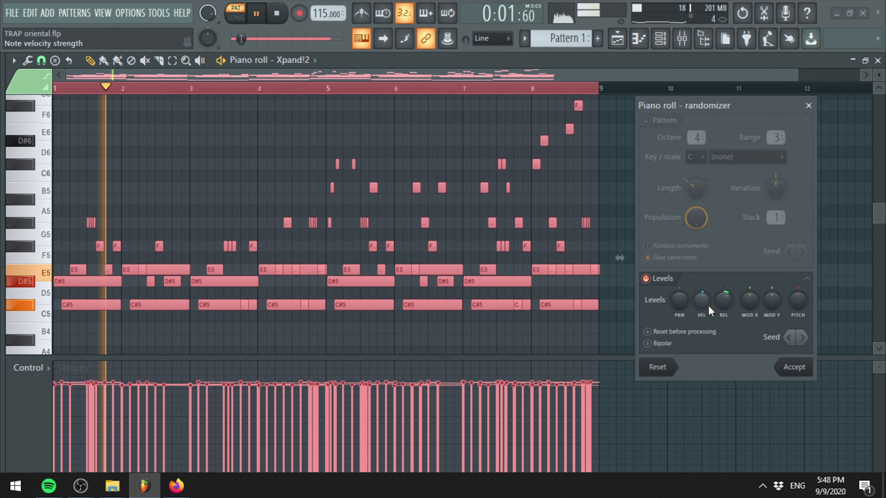
{"action": "left_click_drag", "start_coordinate": [708, 305], "coordinate": [725, 304]}
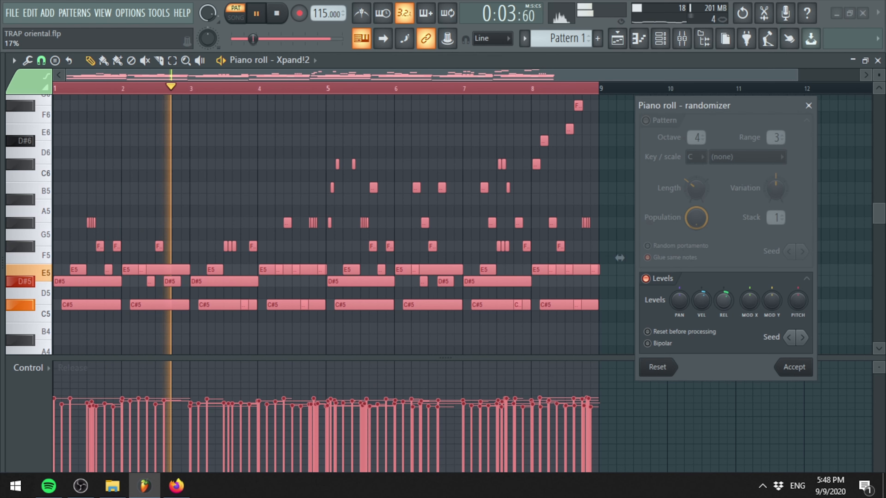
{"action": "left_click", "coordinate": [796, 370]}
{"action": "left_click", "coordinate": [257, 15]}
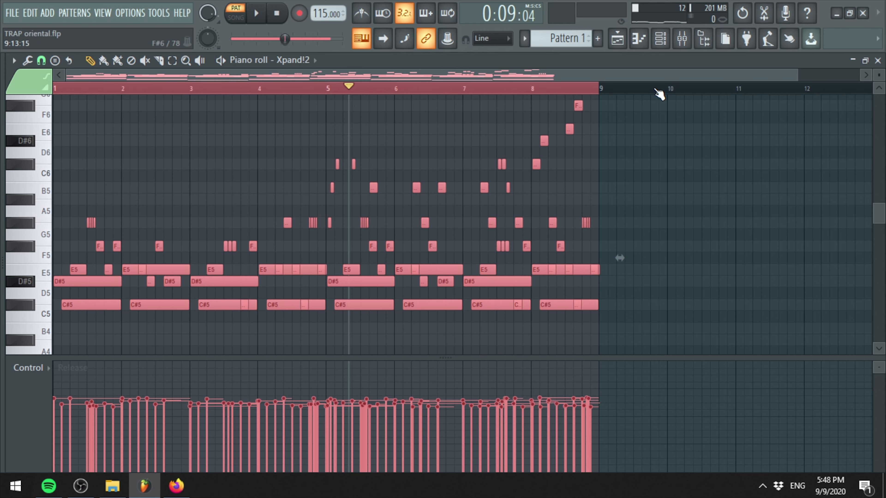
- Lay out four Pattern 1 clips across 16 bars of playlist Track 1 and route Xpand!2 to mixer track 1
{"action": "left_click", "coordinate": [621, 42]}
{"action": "left_click_drag", "start_coordinate": [546, 159], "coordinate": [596, 239]}
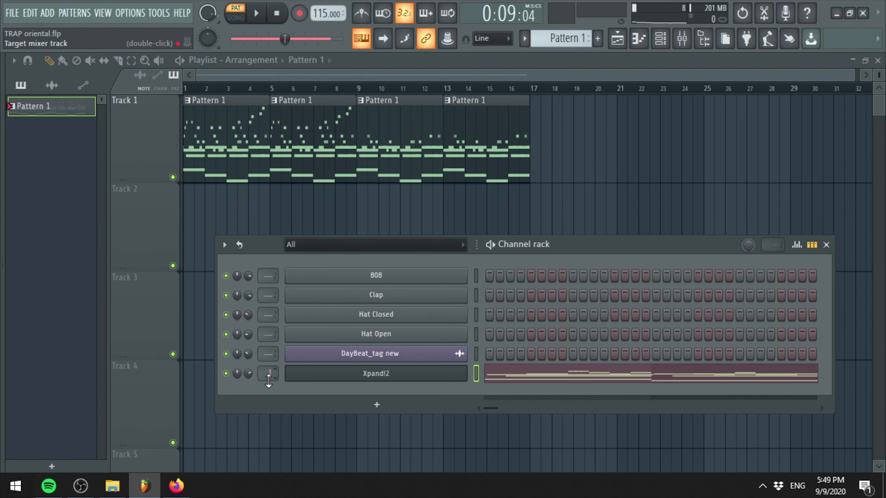
- Render mixer Insert 1 as a full-song 32-bit float stereo WAV with the remainder cut, and solo its audio clip on playlist Track 2
{"action": "left_click", "coordinate": [682, 39]}
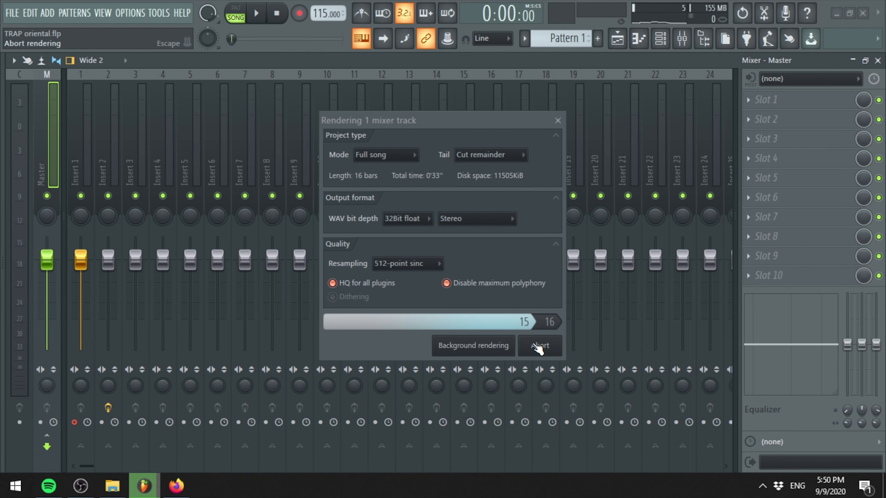
{"action": "left_click", "coordinate": [618, 39]}
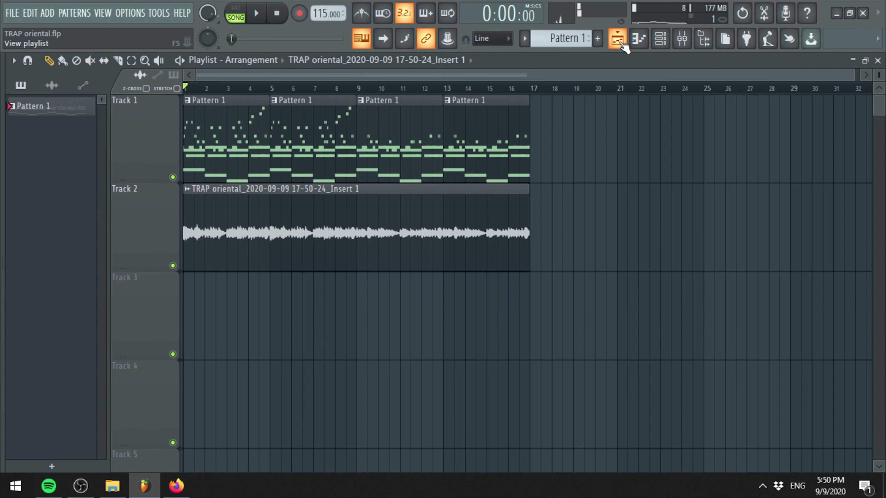
{"action": "right_click", "coordinate": [173, 266]}
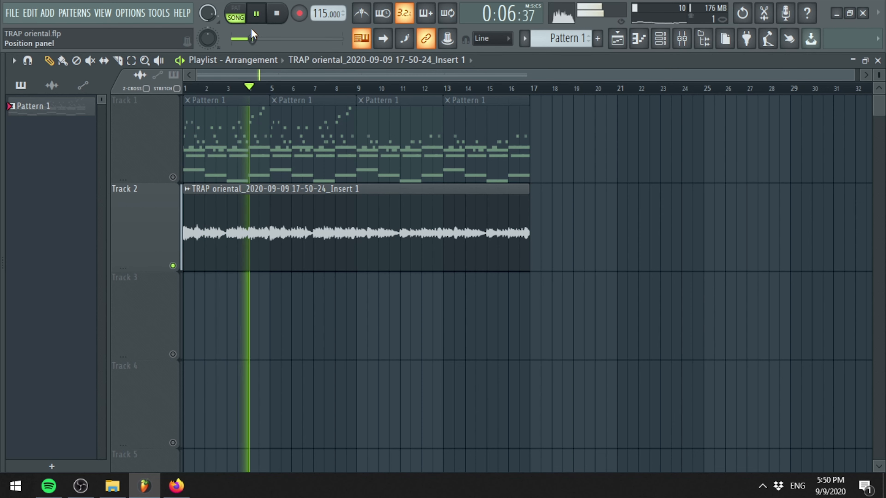
- Listen to the rendered audio clip and route its channel to mixer track 2
{"action": "key", "text": "space"}
{"action": "double_click", "coordinate": [388, 230]}
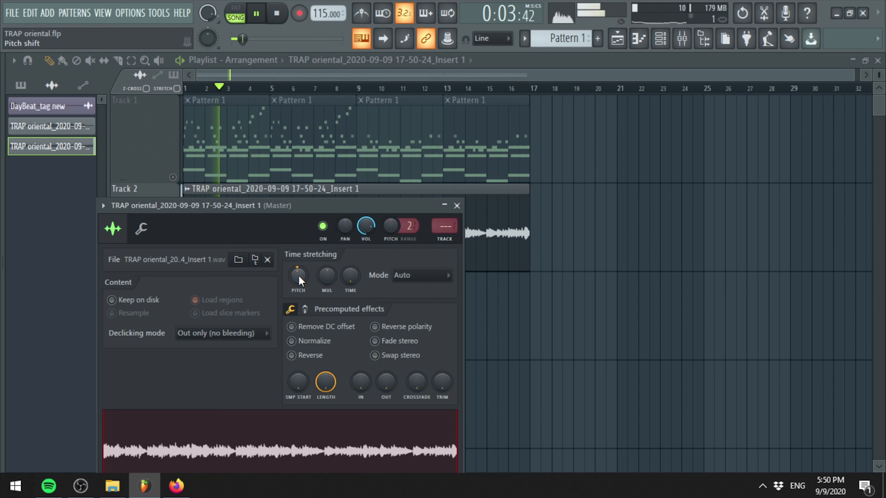
{"action": "left_click", "coordinate": [456, 205]}
{"action": "left_click", "coordinate": [277, 13]}
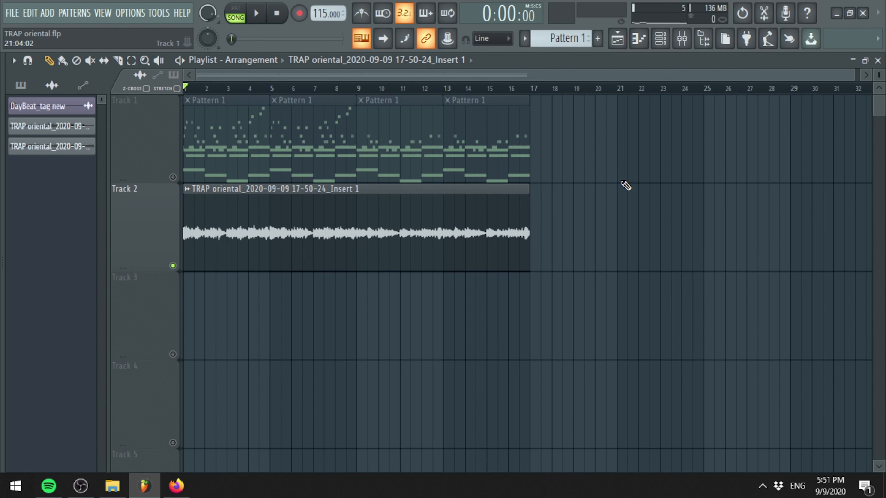
- Load Fruity parametric EQ 2 in slot 1 of mixer Insert 2
{"action": "left_click", "coordinate": [682, 39]}
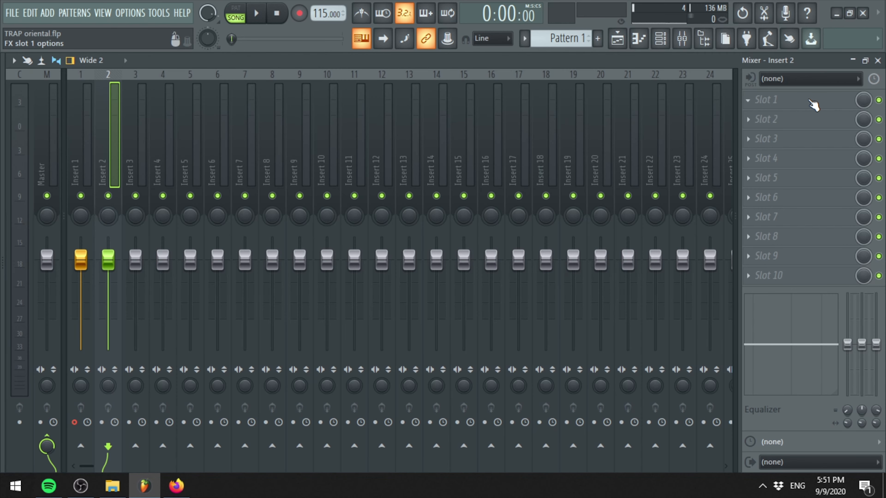
{"action": "left_click", "coordinate": [814, 105]}
{"action": "left_click", "coordinate": [471, 453]}
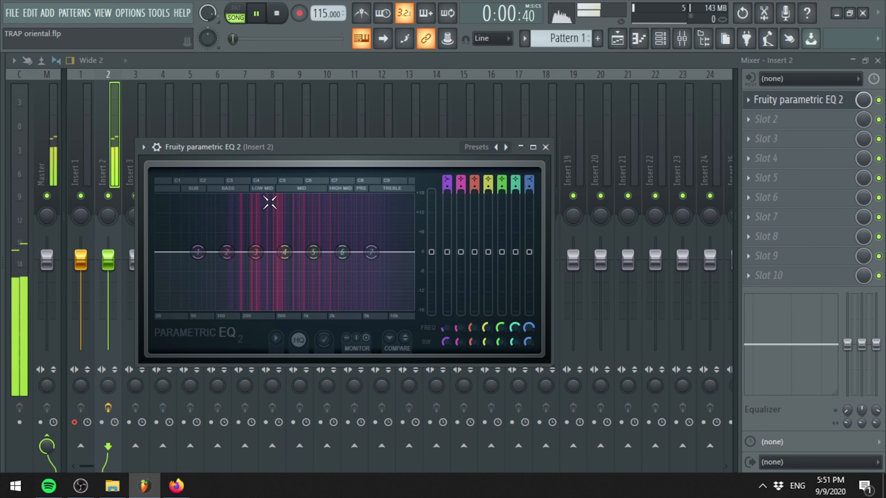
- Shape band 1 into a low cut just above 100 Hz and band 7 into a high cut near 10 kHz
{"action": "left_click", "coordinate": [263, 311]}
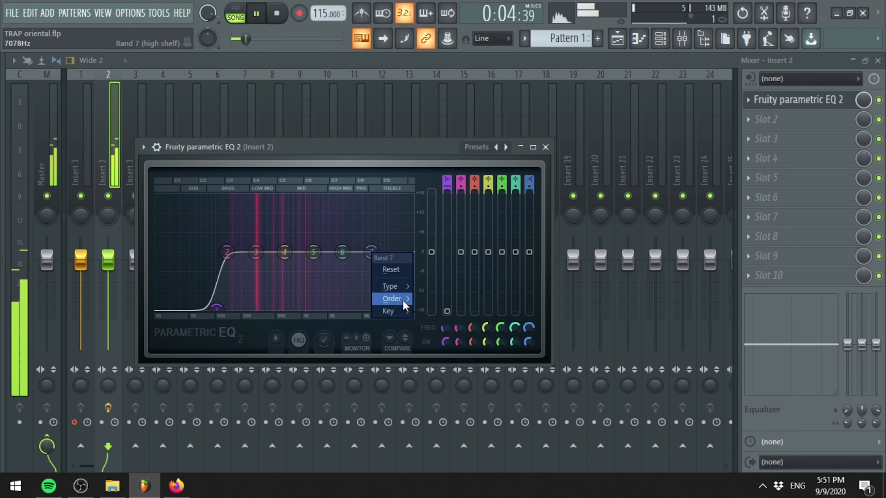
{"action": "left_click", "coordinate": [421, 312]}
{"action": "left_click_drag", "start_coordinate": [412, 303], "coordinate": [399, 309]}
{"action": "left_click_drag", "start_coordinate": [217, 309], "coordinate": [222, 312]}
{"action": "left_click_drag", "start_coordinate": [400, 312], "coordinate": [394, 311]}
{"action": "left_click_drag", "start_coordinate": [223, 312], "coordinate": [228, 312]}
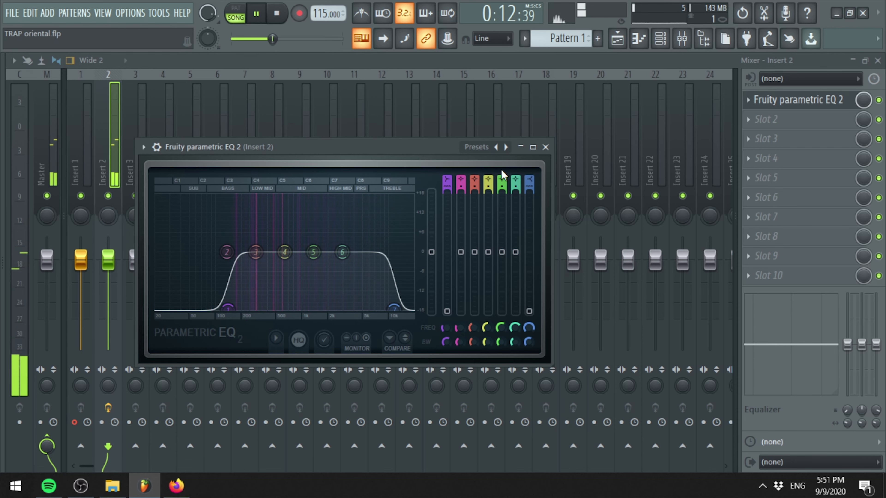
{"action": "left_click", "coordinate": [546, 147]}
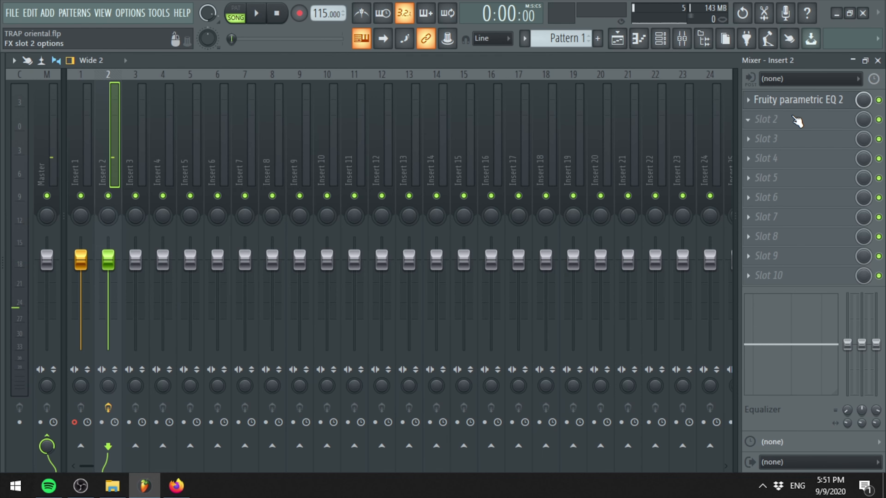
- Search the effect plugins for "rc-" and load RC-20 Retro Color in slot 2 of Insert 2
{"action": "left_click", "coordinate": [797, 121]}
{"action": "left_click", "coordinate": [509, 25]}
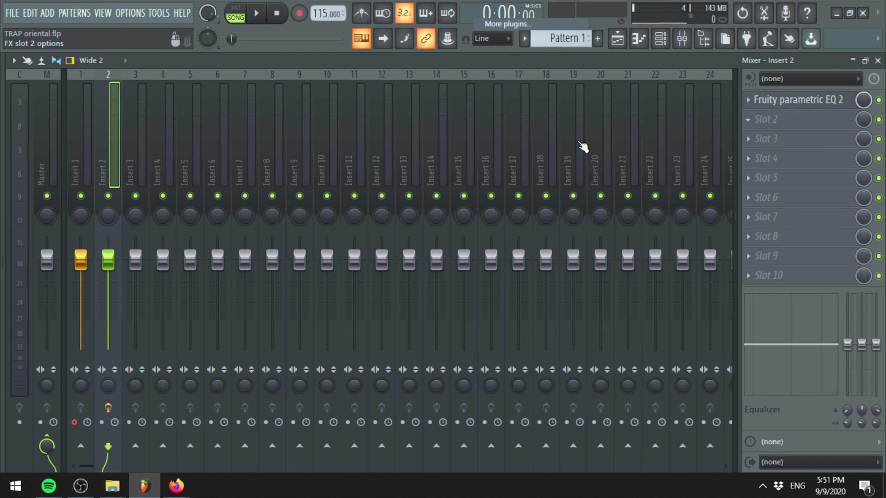
{"action": "type", "text": "rc-"}
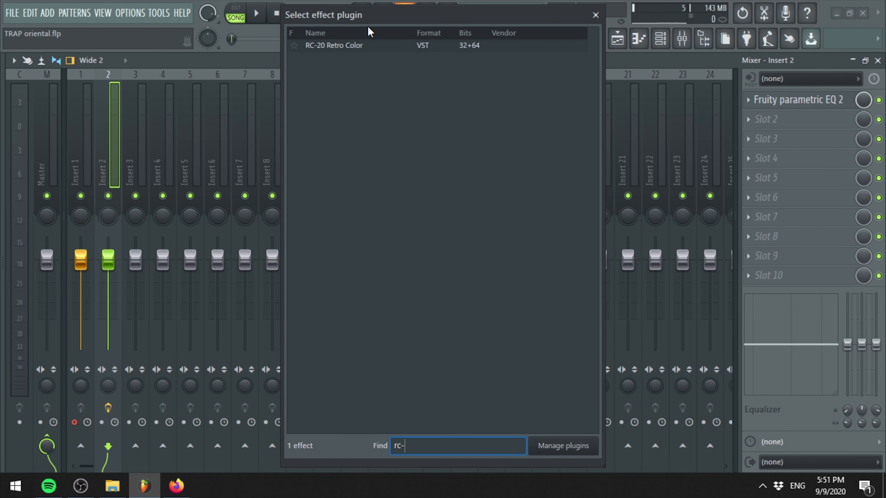
{"action": "double_click", "coordinate": [366, 46]}
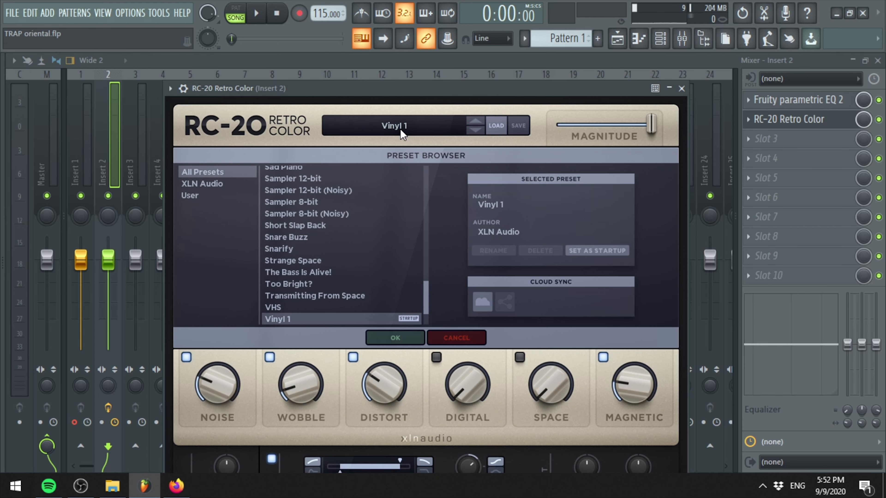
- Load the Sad Piano preset in RC-20 Retro Color
{"action": "scroll", "coordinate": [341, 237], "scroll_direction": "up", "scroll_amount": 2}
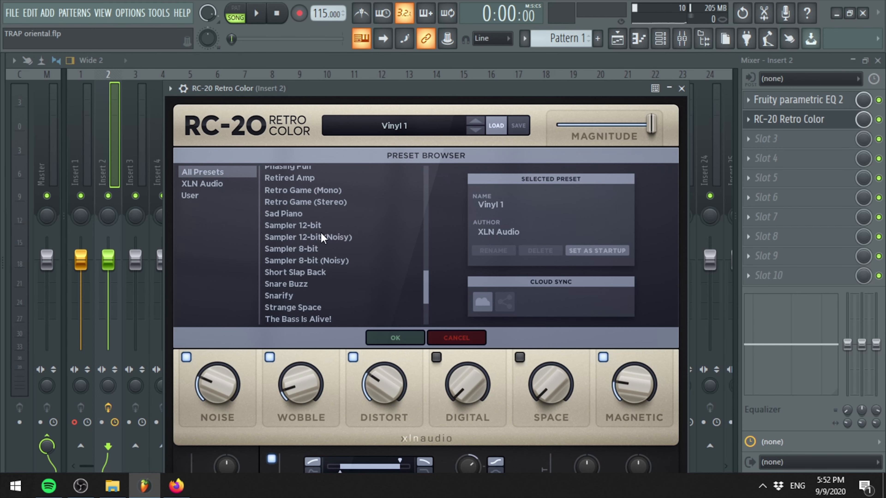
{"action": "left_click", "coordinate": [293, 216]}
{"action": "left_click", "coordinate": [395, 338]}
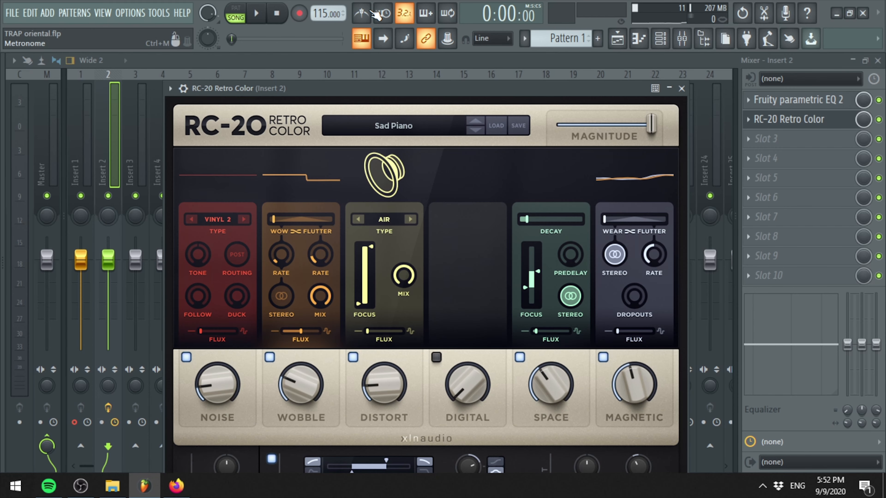
- While the song plays, switch off the Magnetic module and reduce the Space amount and the Wobble flux
{"action": "left_click", "coordinate": [258, 14]}
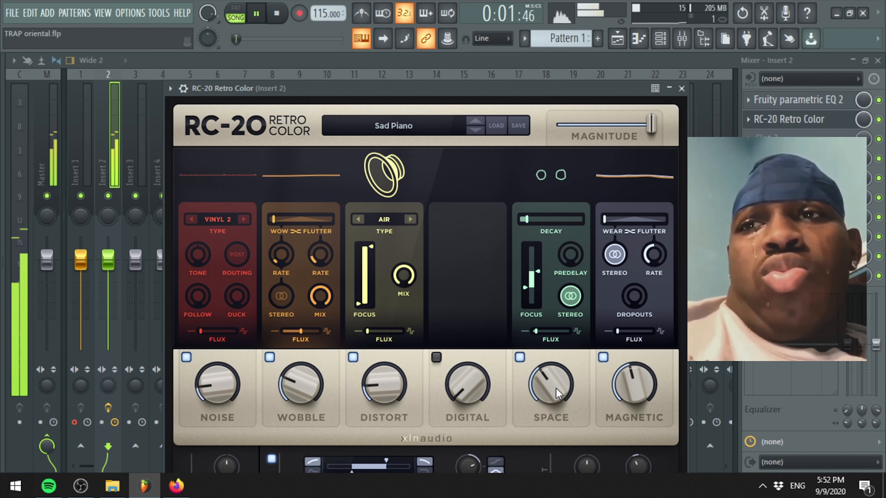
{"action": "left_click", "coordinate": [602, 357]}
{"action": "scroll", "coordinate": [550, 383], "scroll_direction": "down", "scroll_amount": 3}
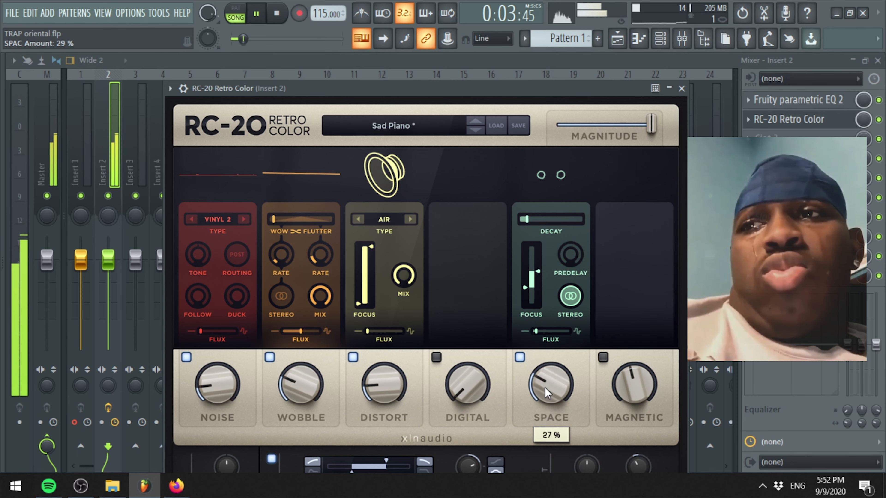
{"action": "left_click_drag", "start_coordinate": [301, 330], "coordinate": [284, 330]}
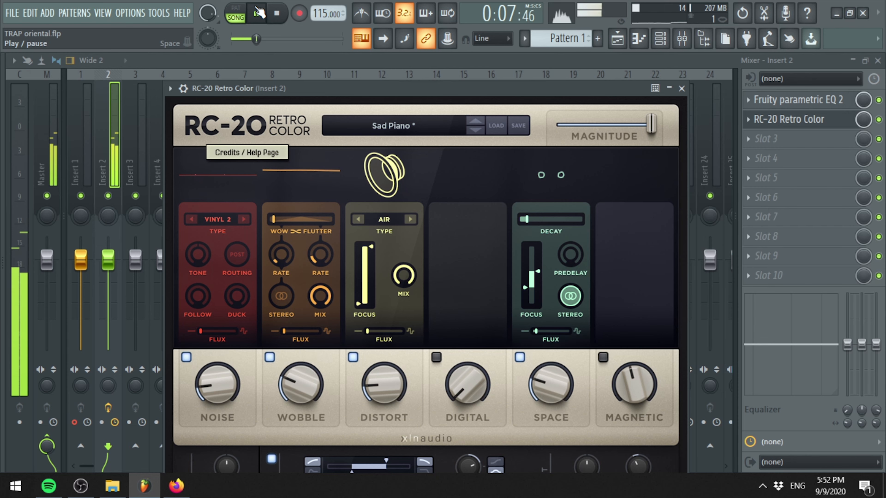
{"action": "key", "text": "ctrl+space"}
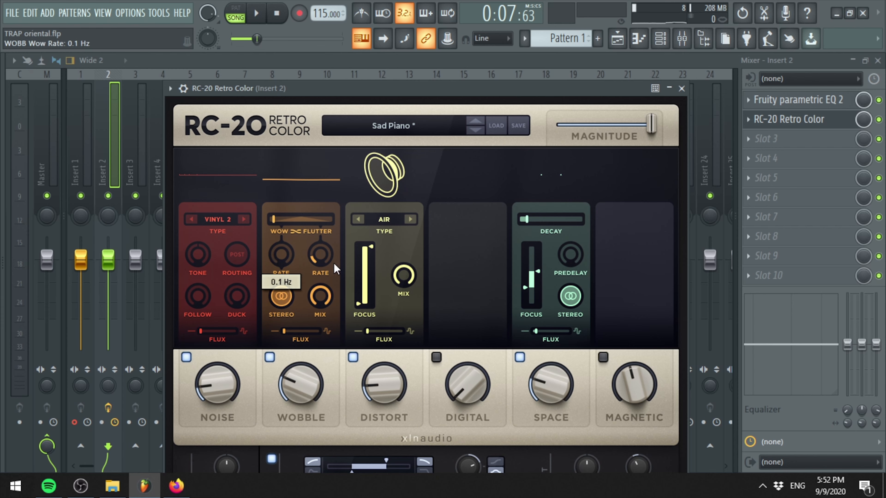
- Turn down the Wobble and Noise amounts, lengthen the Space decay slightly, and replay the song
{"action": "left_click_drag", "start_coordinate": [292, 389], "coordinate": [299, 408]}
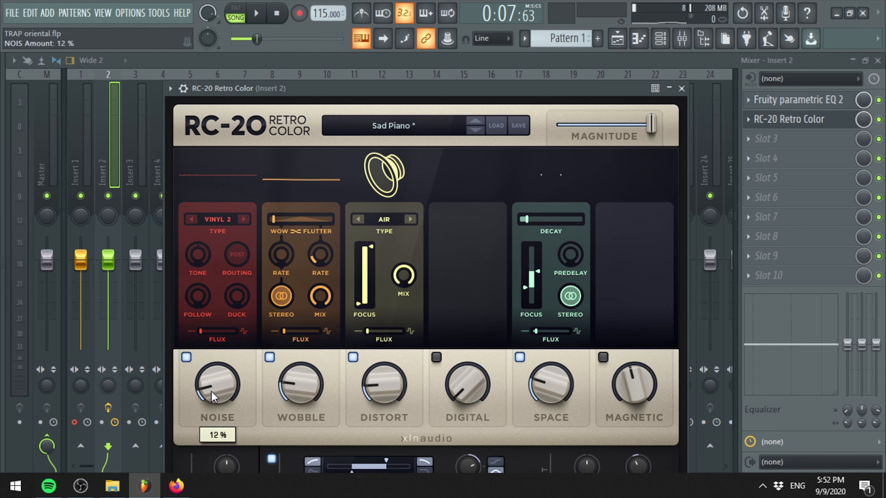
{"action": "left_click_drag", "start_coordinate": [211, 391], "coordinate": [213, 397]}
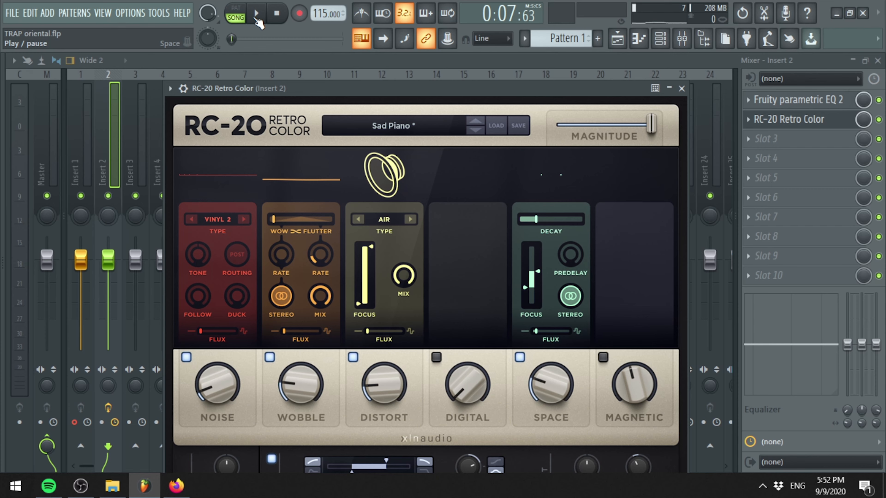
{"action": "key", "text": "space"}
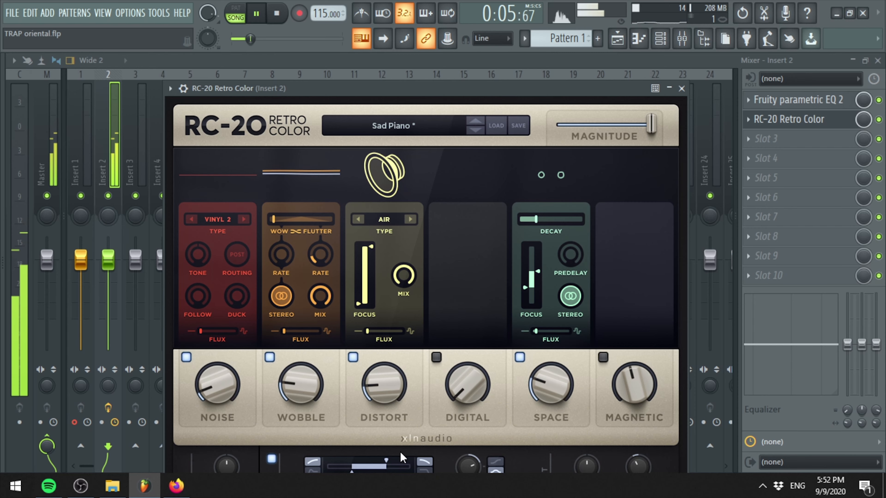
- Widen RC-20's master EQ cut range to a 26 Hz low cut and an 11604 Hz high cut
{"action": "left_click_drag", "start_coordinate": [387, 462], "coordinate": [401, 463]}
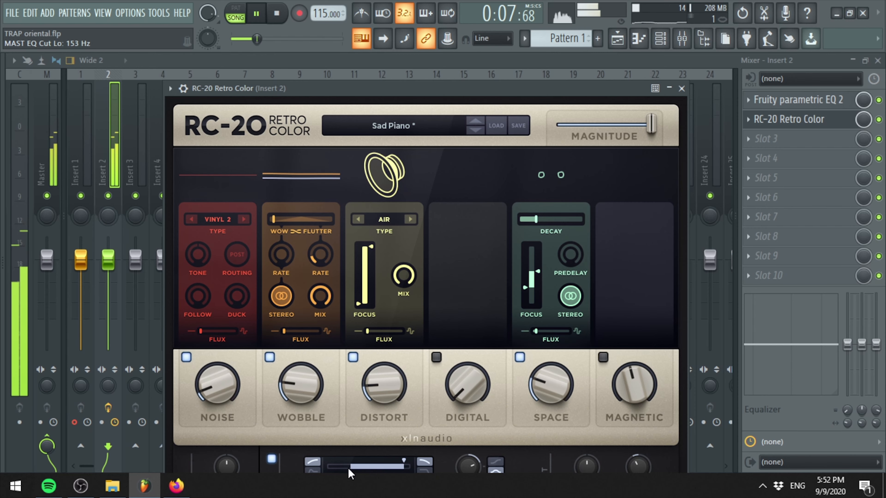
{"action": "left_click_drag", "start_coordinate": [474, 89], "coordinate": [472, 52]}
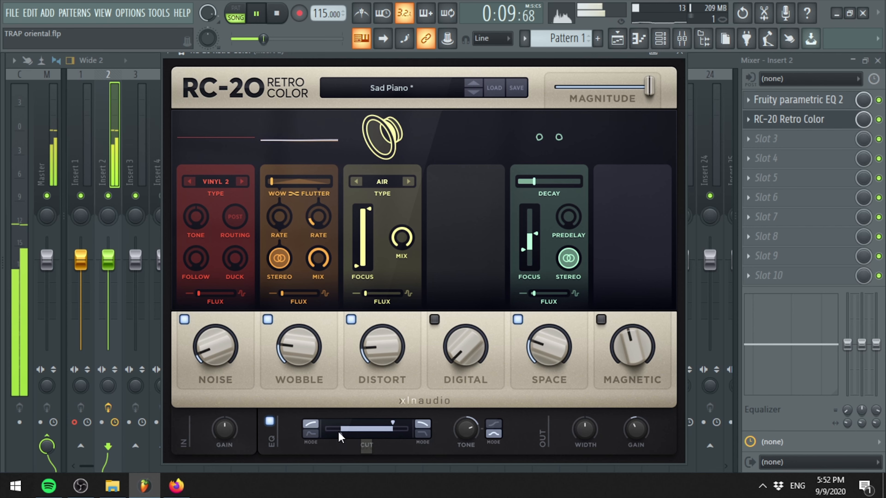
{"action": "left_click_drag", "start_coordinate": [338, 436], "coordinate": [329, 434]}
{"action": "left_click_drag", "start_coordinate": [393, 422], "coordinate": [402, 425]}
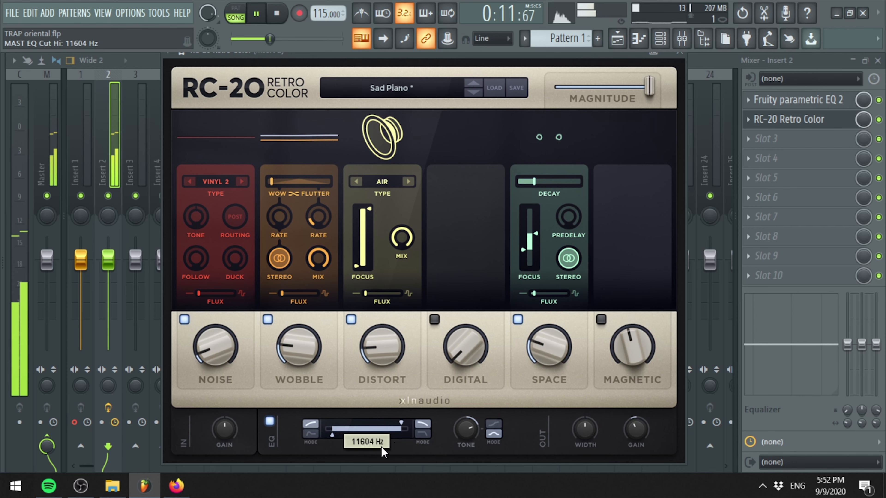
{"action": "left_click_drag", "start_coordinate": [332, 433], "coordinate": [328, 434]}
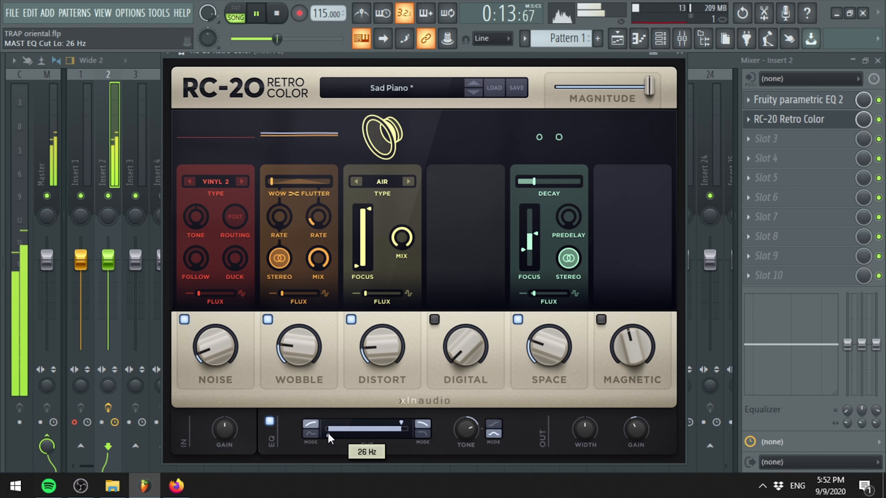
{"action": "left_click_drag", "start_coordinate": [439, 57], "coordinate": [440, 80]}
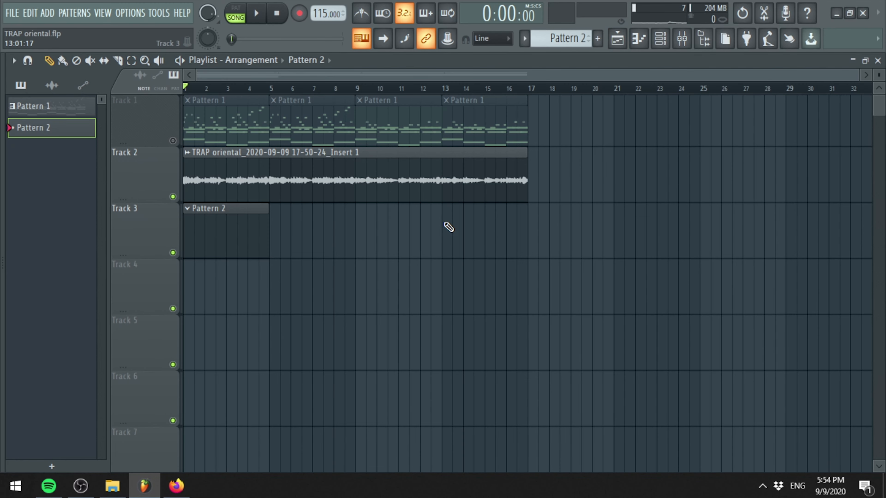
- Add C5 clap notes in the middle of bars 2, 3 and 4 of Pattern 2 while listening to the song
{"action": "left_click", "coordinate": [639, 39]}
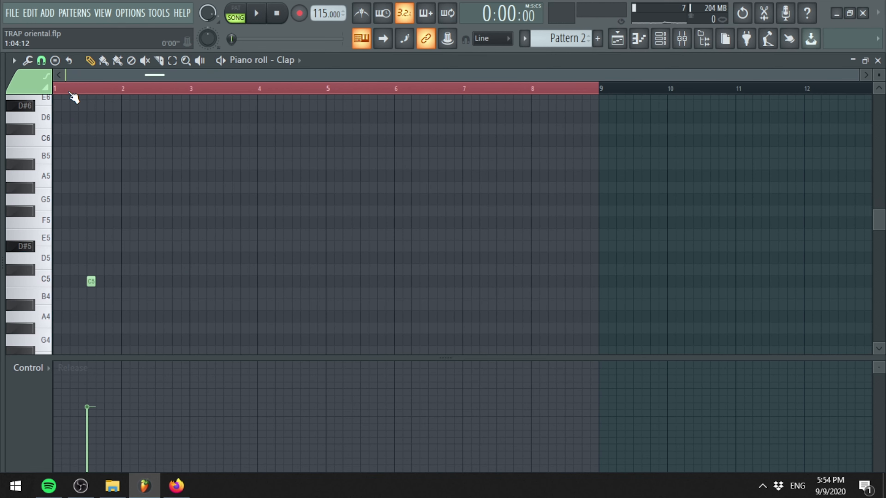
{"action": "key", "text": "space"}
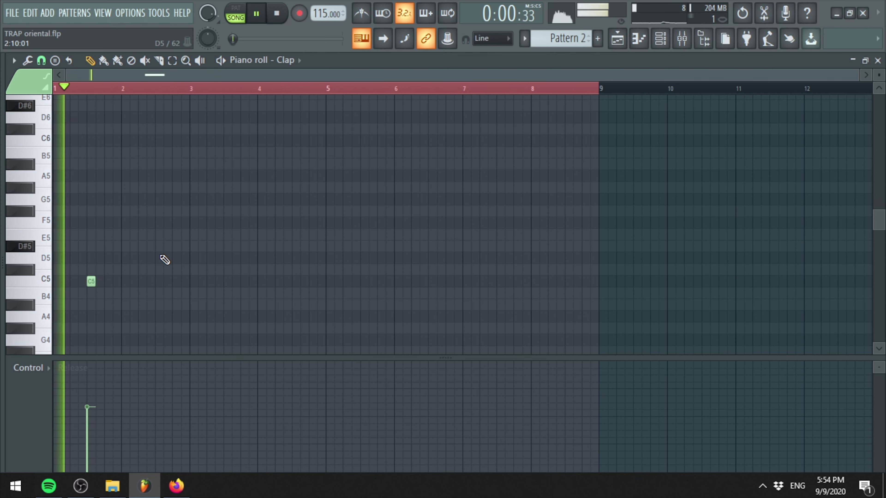
{"action": "left_click", "coordinate": [157, 281]}
{"action": "left_click", "coordinate": [227, 281]}
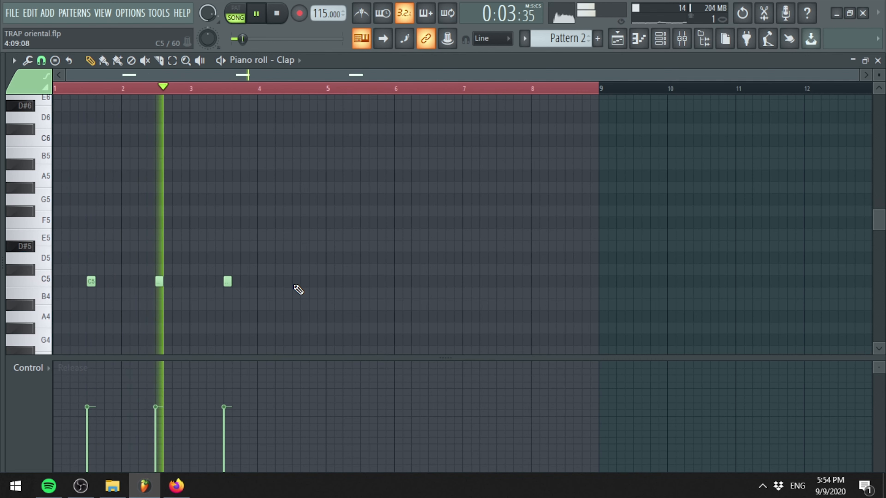
{"action": "left_click", "coordinate": [296, 282]}
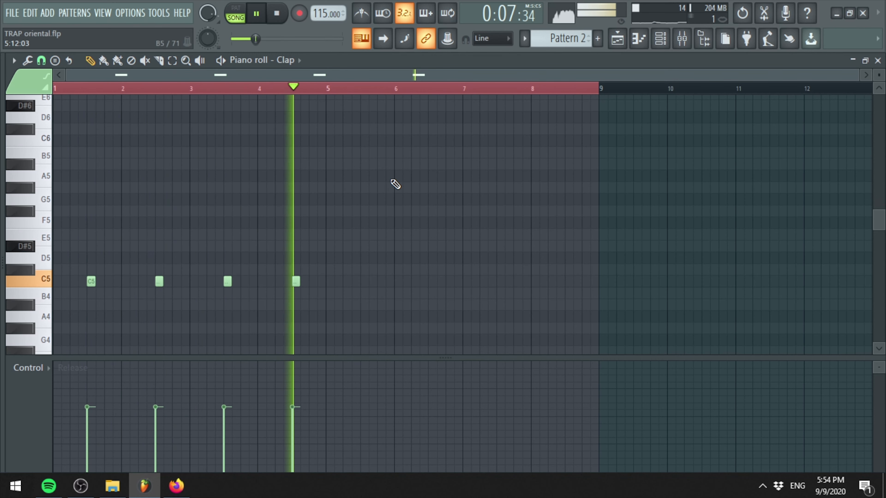
- Raise the levels of all clap notes to maximum and set the Clap channel volume to about 73%
{"action": "key", "text": "ctrl+a"}
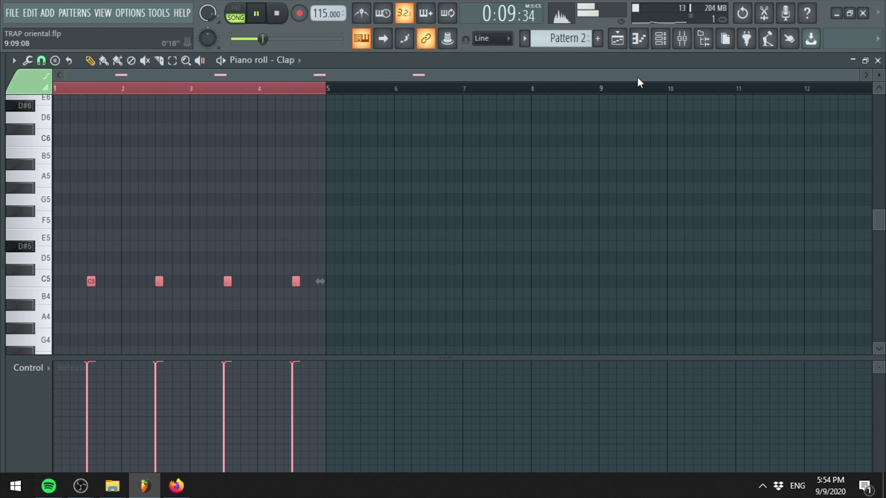
{"action": "left_click", "coordinate": [660, 38]}
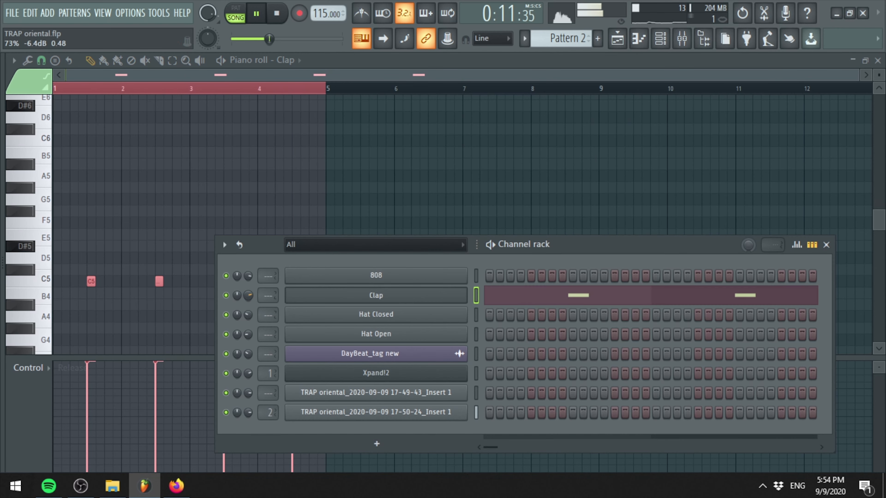
{"action": "left_click", "coordinate": [638, 38]}
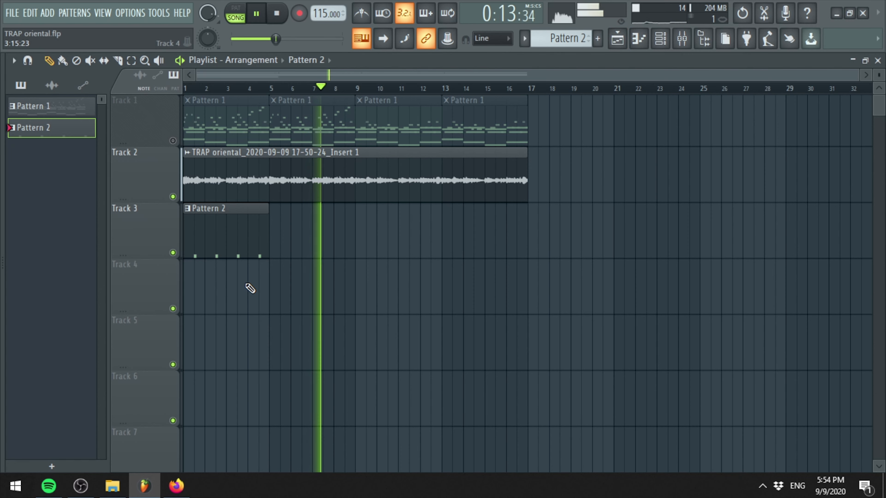
- Place a second Pattern 2 clip on Track 3 and add a new Pattern 3 at the start of Track 4
{"action": "left_click", "coordinate": [264, 6]}
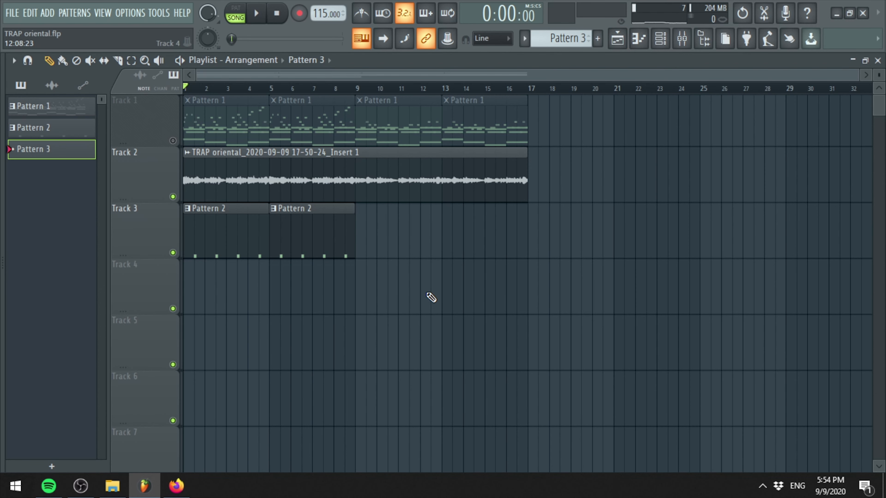
{"action": "left_click_drag", "start_coordinate": [431, 297], "coordinate": [192, 310]}
{"action": "double_click", "coordinate": [192, 309]}
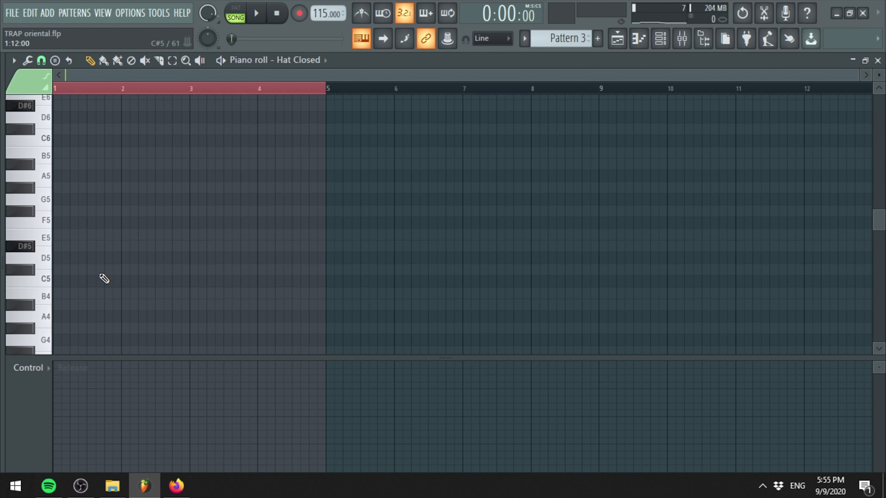
- Fill four bars of Pattern 3 with Hat Closed notes on C5, eight evenly spaced per bar
{"action": "scroll", "coordinate": [111, 289], "scroll_direction": "down", "scroll_amount": 4}
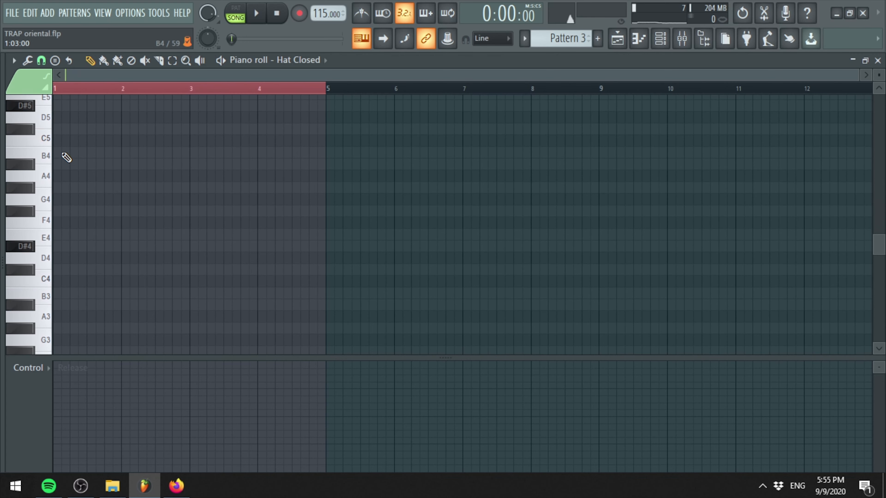
{"action": "left_click", "coordinate": [56, 141]}
{"action": "left_click", "coordinate": [73, 141]}
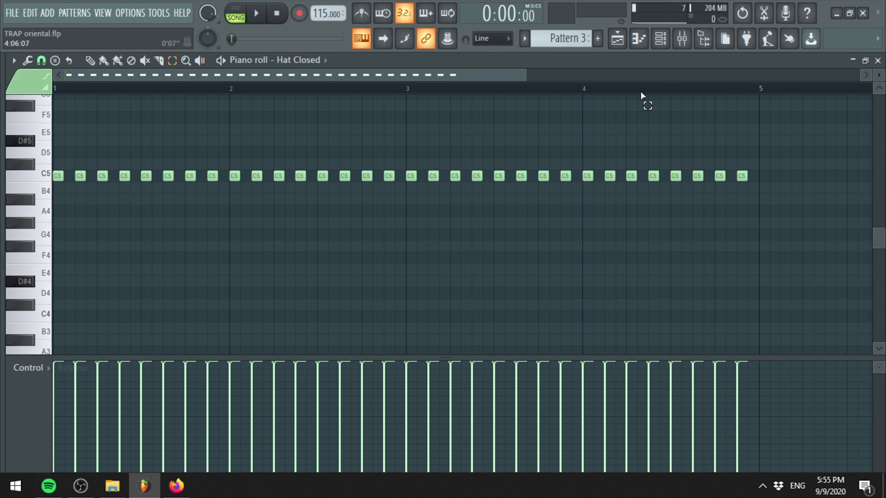
- Play the arrangement from the start to hear the hi-hat pattern, check the channel list, and stop playback
{"action": "left_click", "coordinate": [619, 46]}
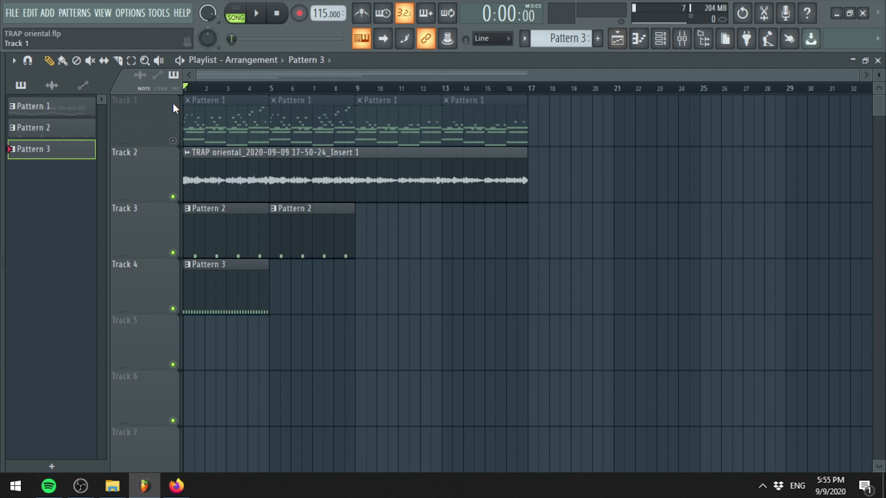
{"action": "left_click", "coordinate": [257, 14]}
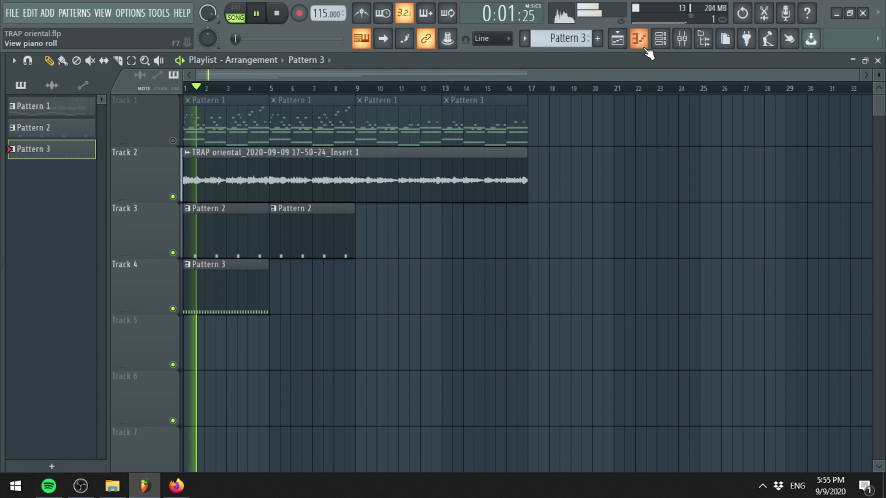
{"action": "left_click", "coordinate": [660, 39]}
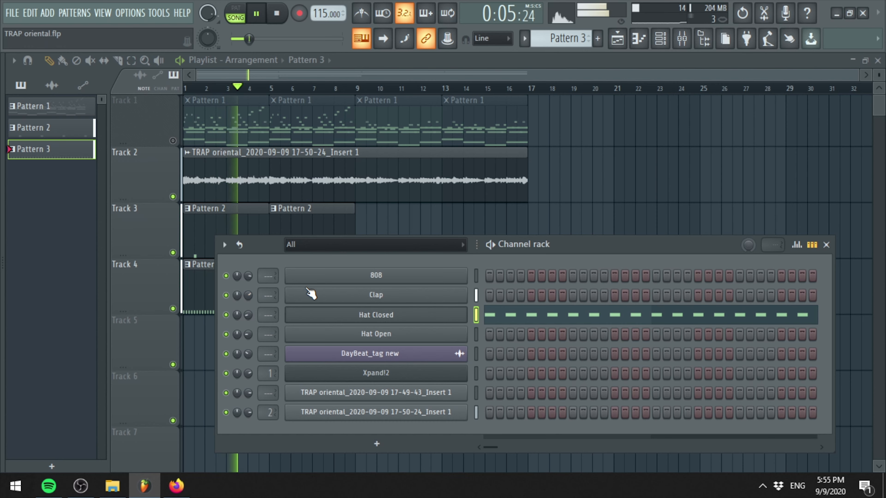
{"action": "left_click", "coordinate": [256, 13]}
{"action": "key", "text": "F6"}
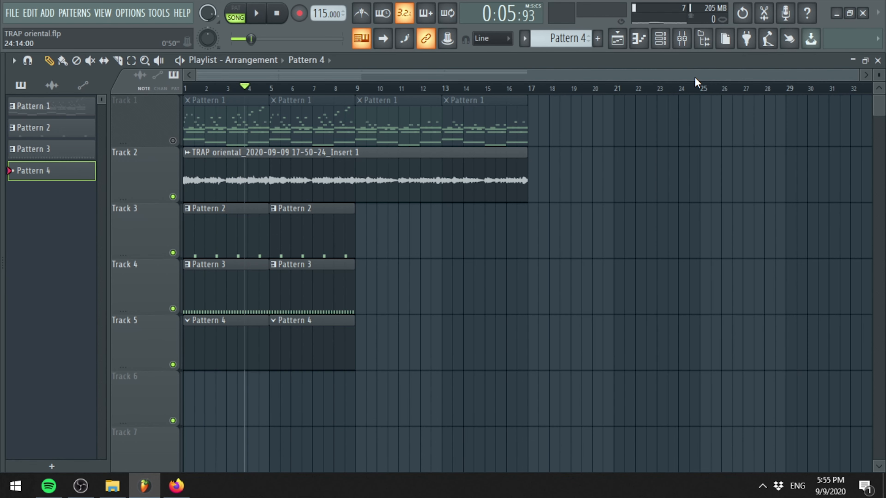
- Show the channels for Pattern 4, return to the playlist, and play the song from bar 1 with the 808 line
{"action": "left_click", "coordinate": [660, 38]}
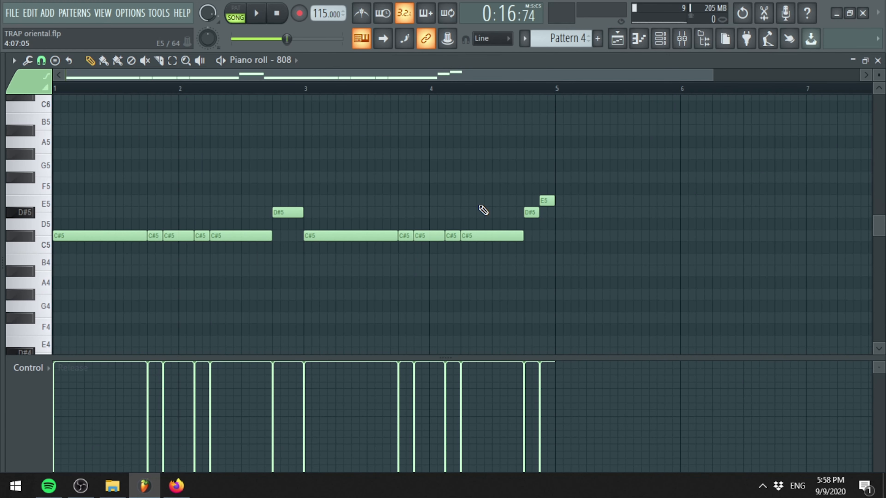
{"action": "key", "text": "F5"}
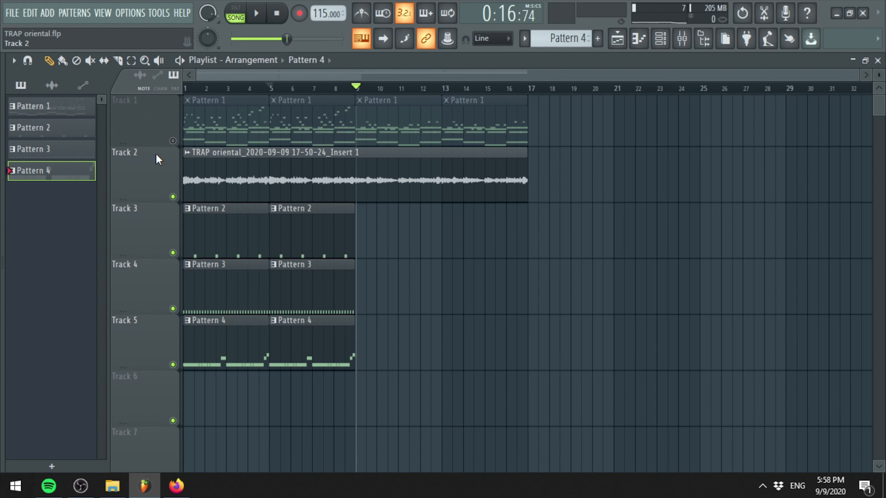
{"action": "left_click", "coordinate": [190, 87]}
{"action": "left_click", "coordinate": [258, 13]}
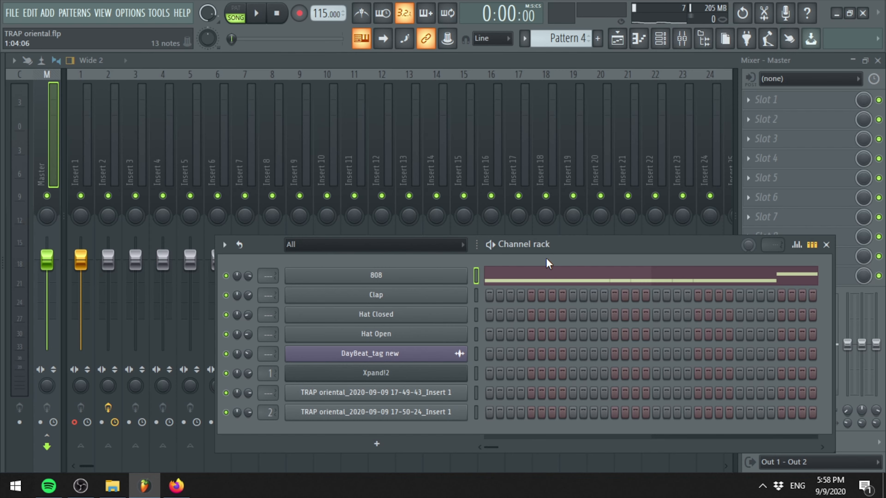
- Move the channel rack higher over the mixer and return to the playlist
{"action": "left_click_drag", "start_coordinate": [546, 264], "coordinate": [529, 221]}
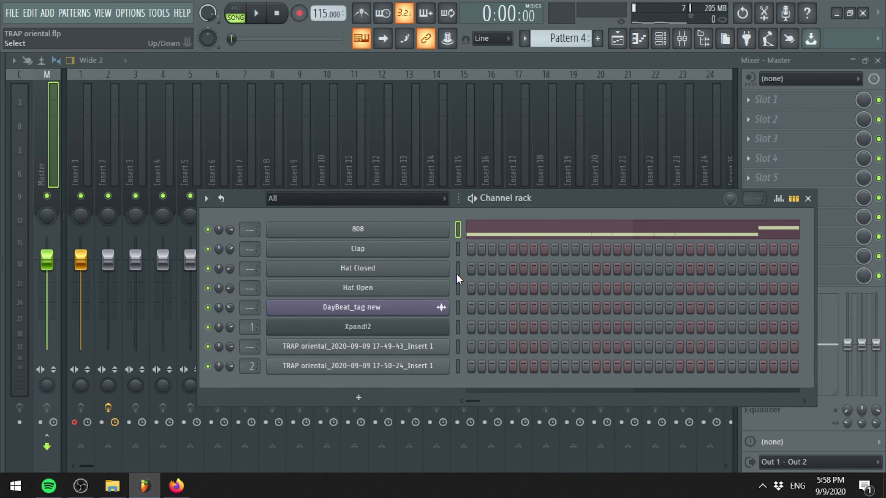
{"action": "left_click", "coordinate": [627, 39]}
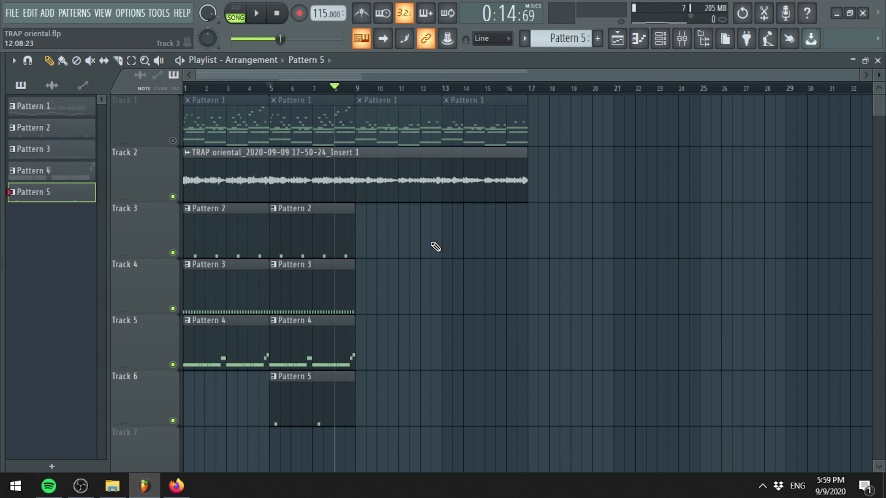
- Select all clips on Tracks 2 to 6 and duplicate the whole section twice, one copy after another
{"action": "left_click_drag", "start_coordinate": [415, 148], "coordinate": [481, 355]}
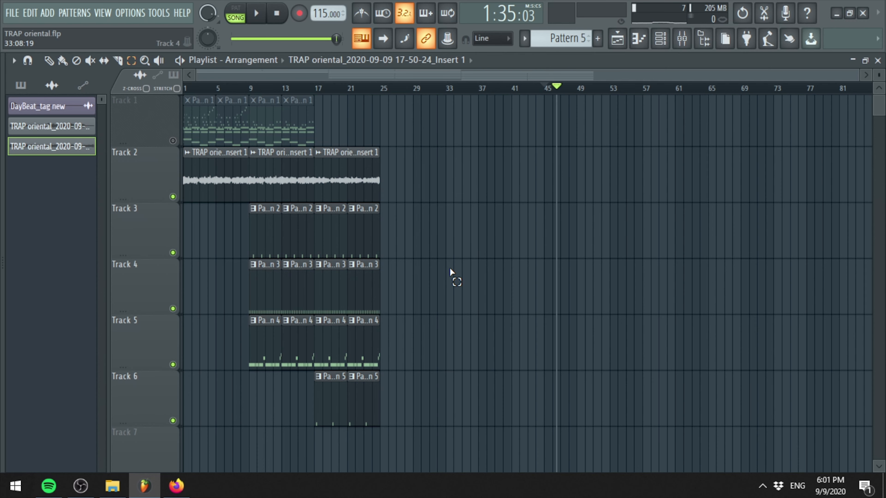
{"action": "left_click_drag", "start_coordinate": [408, 147], "coordinate": [199, 460]}
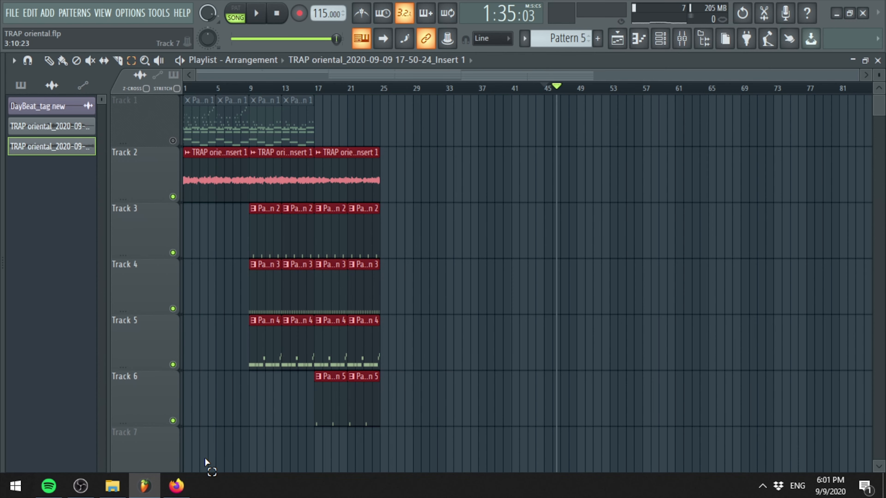
{"action": "key", "text": "ctrl+b"}
{"action": "key", "text": "ctrl+b"}
{"action": "scroll", "coordinate": [430, 372], "scroll_direction": "down", "scroll_amount": 1}
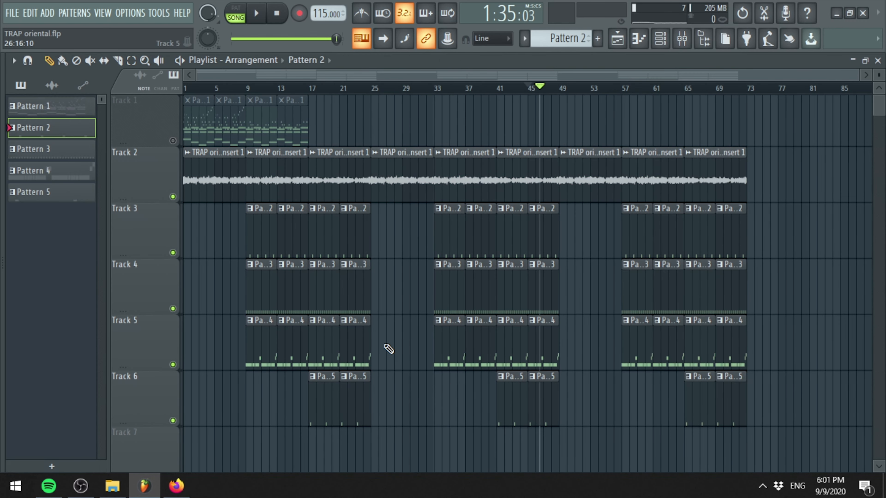
- Add a Pattern 3 clip on Track 4 and a Pattern 2 clip on Track 3 at bar 29, just before the second drop
{"action": "scroll", "coordinate": [389, 349], "scroll_direction": "up", "scroll_amount": 4}
{"action": "left_click", "coordinate": [448, 288]}
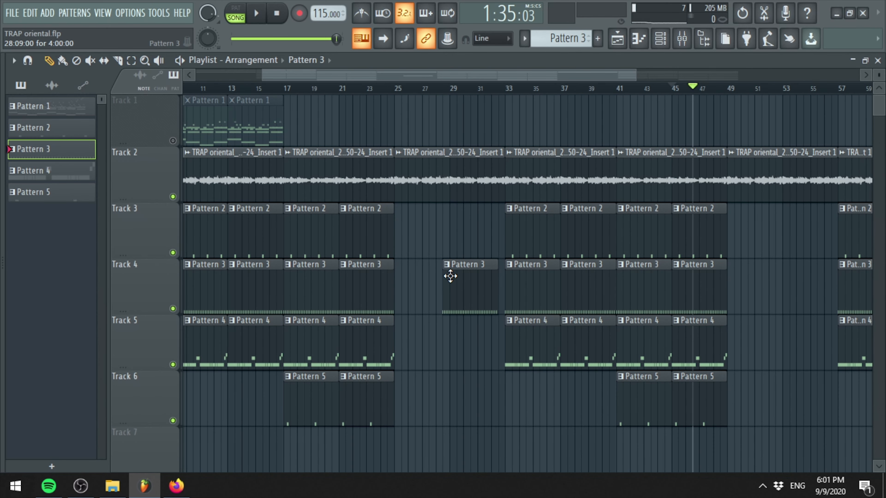
{"action": "left_click", "coordinate": [457, 241]}
{"action": "scroll", "coordinate": [488, 241], "scroll_direction": "up", "scroll_amount": 5}
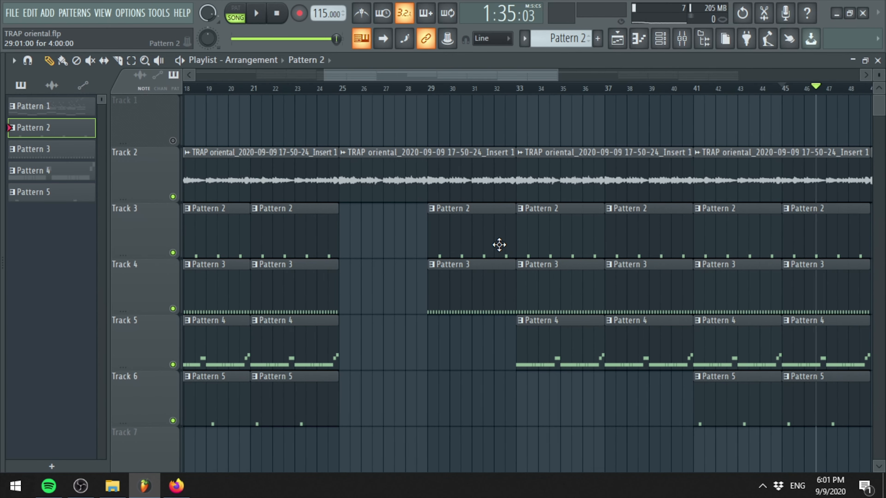
- Shorten the bar 29 clips, Pattern 2 to 3:12:00 and Pattern 3 to 3:08:00, while listening from bar 29
{"action": "left_click_drag", "start_coordinate": [527, 242], "coordinate": [508, 243]}
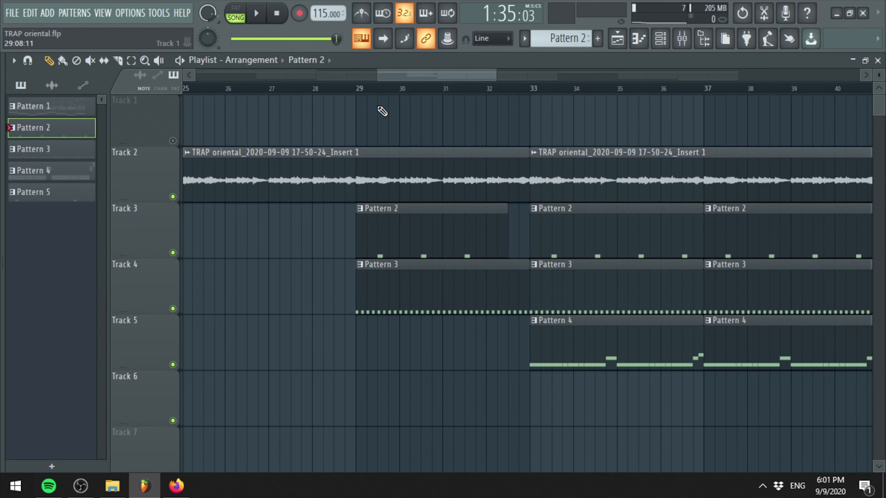
{"action": "left_click", "coordinate": [357, 89]}
{"action": "left_click", "coordinate": [257, 13]}
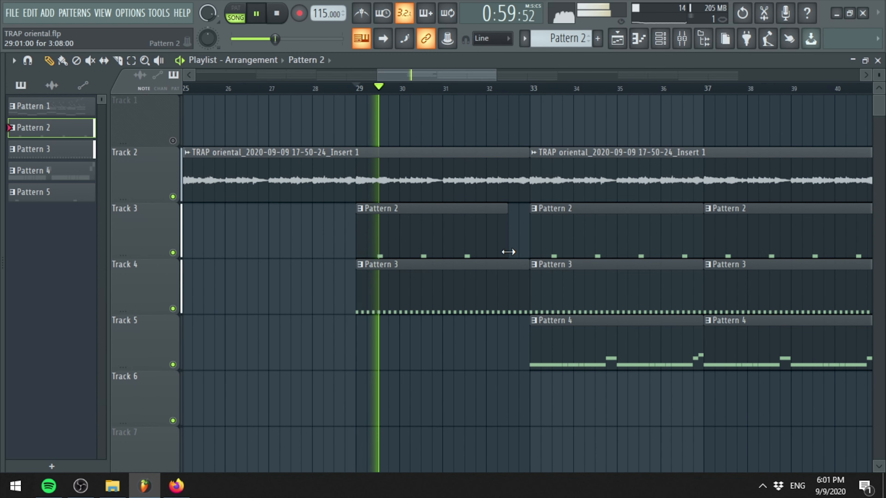
{"action": "left_click_drag", "start_coordinate": [507, 253], "coordinate": [519, 255]}
{"action": "left_click_drag", "start_coordinate": [525, 287], "coordinate": [502, 287]}
{"action": "scroll", "coordinate": [488, 312], "scroll_direction": "down", "scroll_amount": 6}
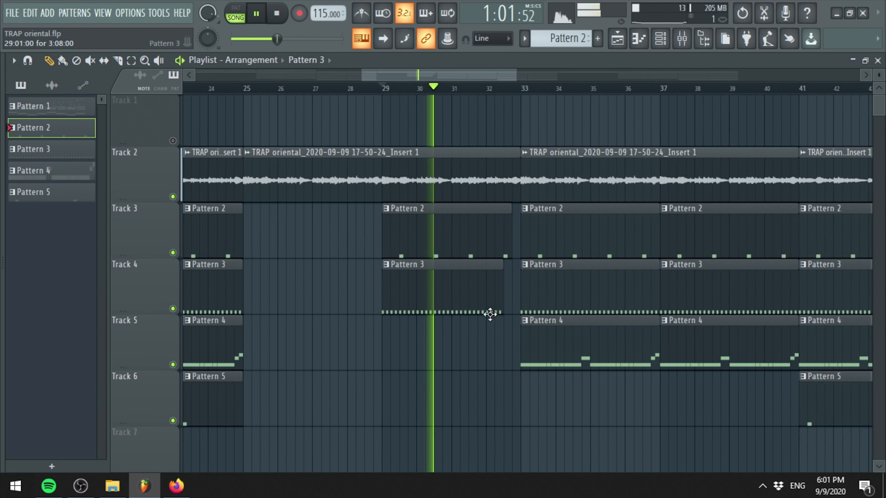
{"action": "left_click", "coordinate": [256, 14]}
{"action": "scroll", "coordinate": [494, 316], "scroll_direction": "down", "scroll_amount": 2}
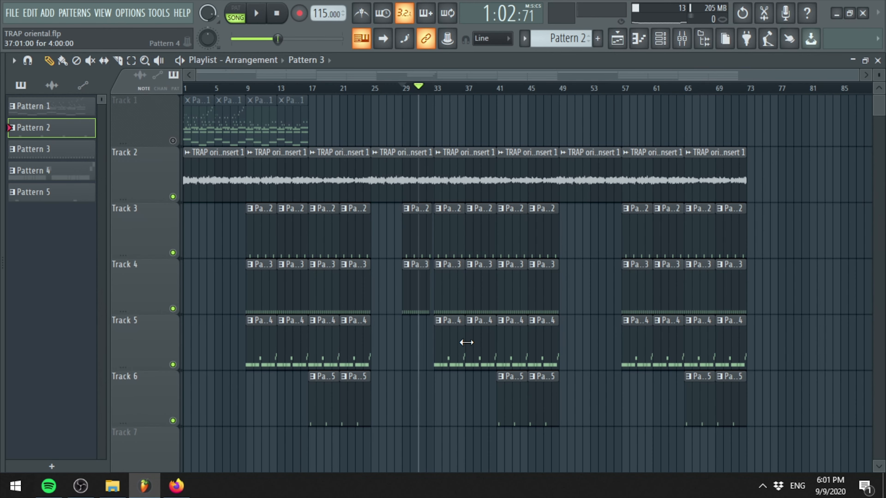
- Add the same shortened Pattern 2 and Pattern 3 clips at bar 53 on Tracks 3 and 4
{"action": "scroll", "coordinate": [558, 306], "scroll_direction": "up", "scroll_amount": 3}
{"action": "scroll", "coordinate": [322, 271], "scroll_direction": "down", "scroll_amount": 2}
{"action": "left_click", "coordinate": [556, 228]}
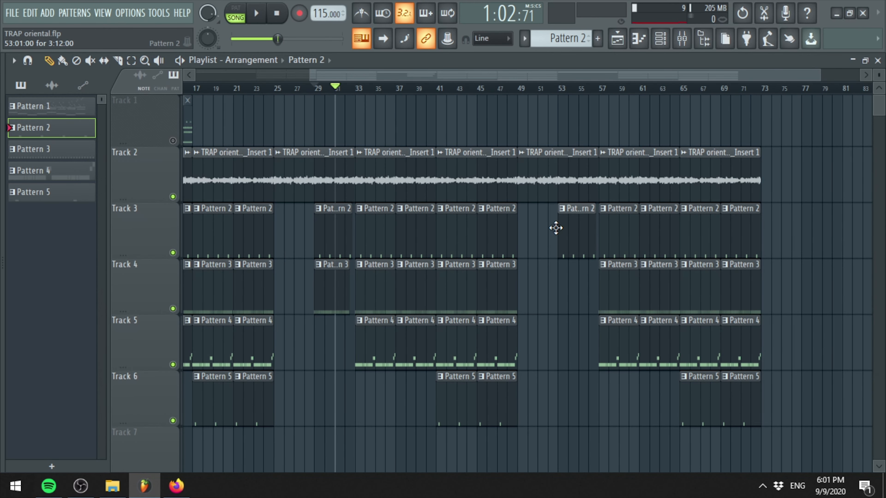
{"action": "left_click", "coordinate": [568, 289]}
{"action": "scroll", "coordinate": [579, 332], "scroll_direction": "down", "scroll_amount": 2}
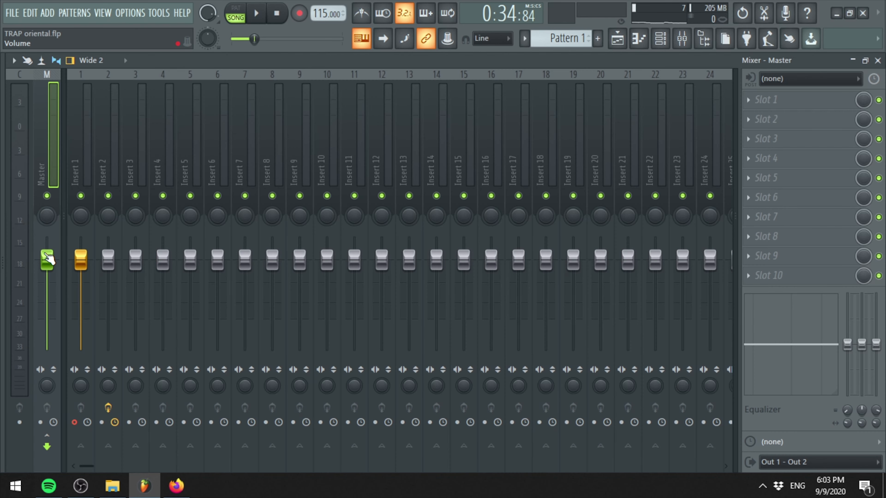
- Create an automation clip for the Master volume and play the finished arrangement from the start
{"action": "right_click", "coordinate": [48, 258]}
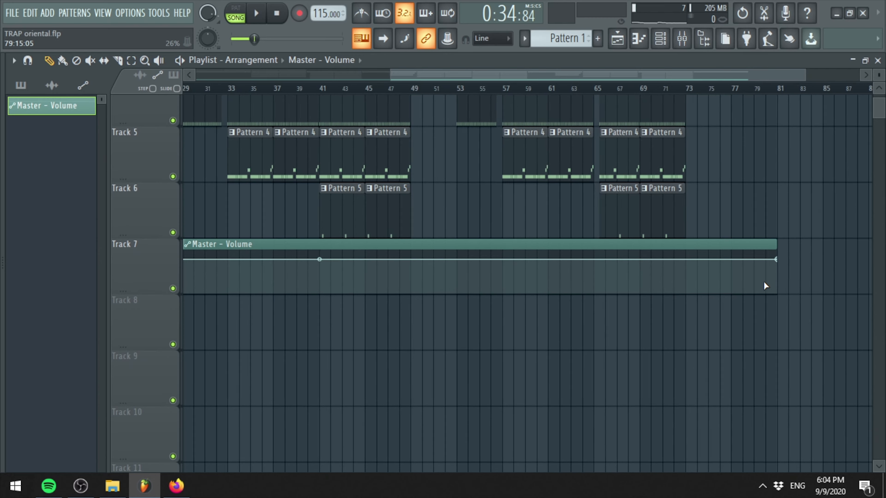
{"action": "left_click", "coordinate": [93, 337]}
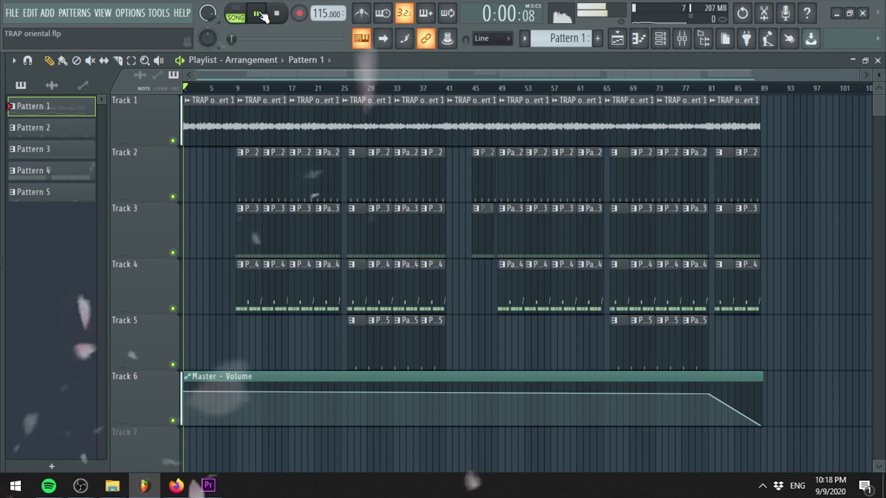
{"action": "left_click", "coordinate": [257, 14]}
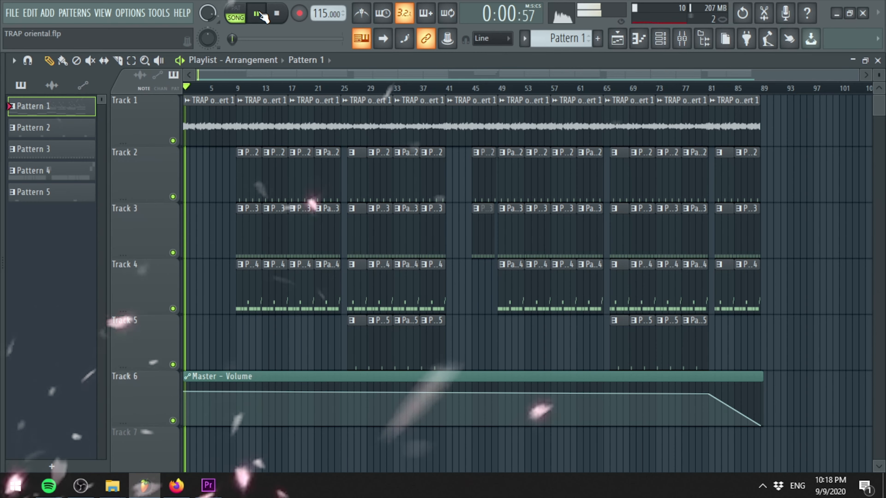